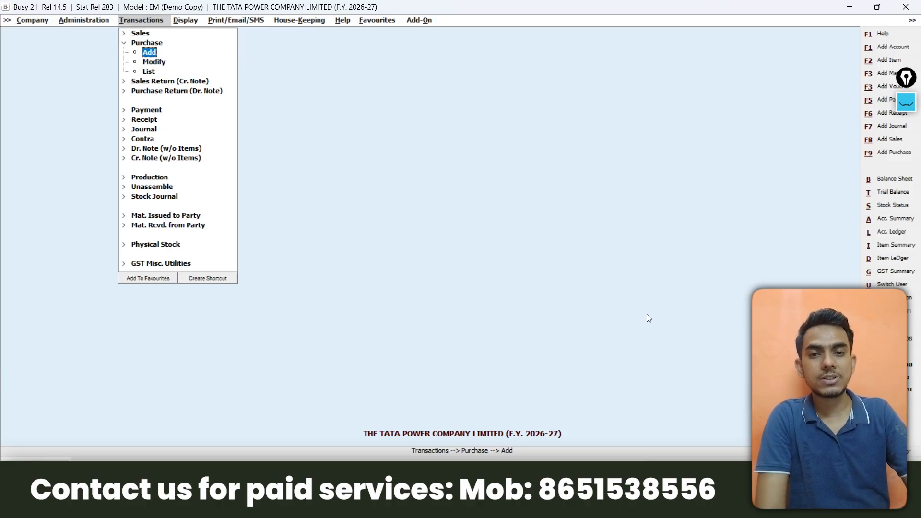
Start a new purchase voucher dated 01-04-2026 in the Main series with voucher number 00123
key(Return)
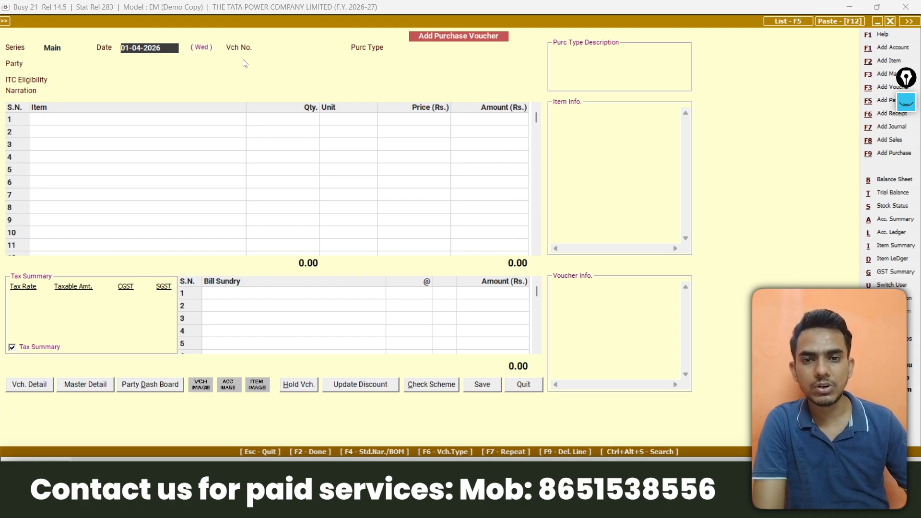
key(Return)
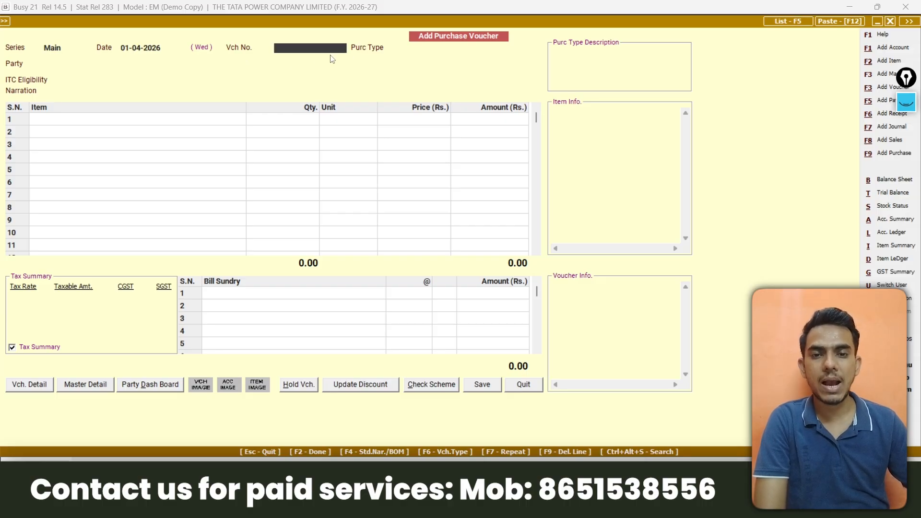
text(0)
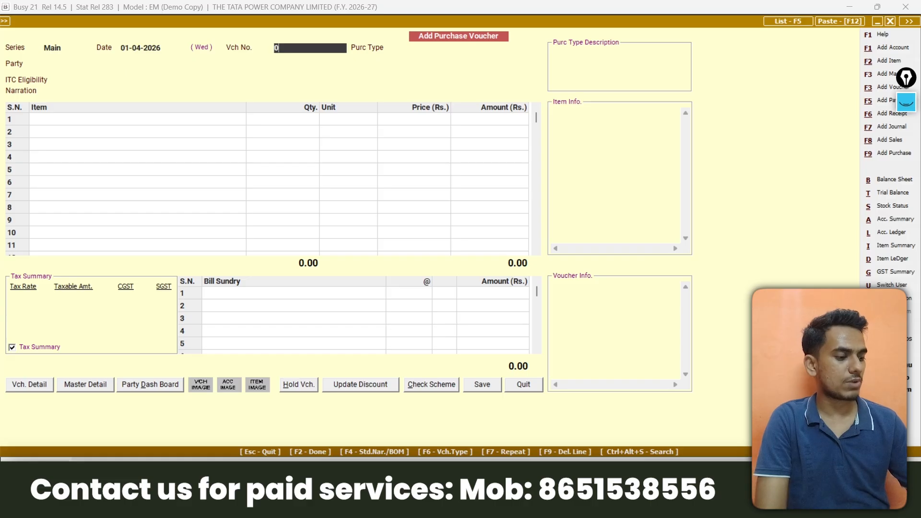
text(0123)
key(Return)
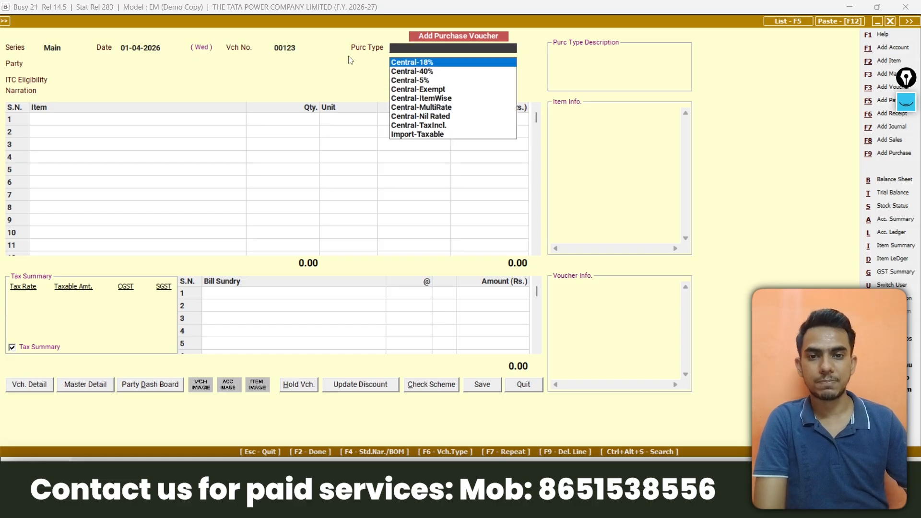
key(ctrl+shift+3)
drag(350, 53, 385, 53)
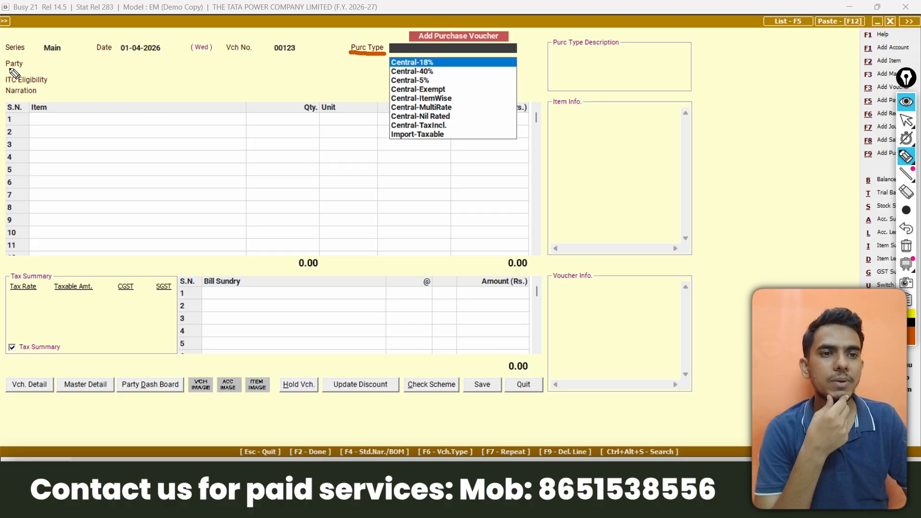
drag(3, 71, 29, 71)
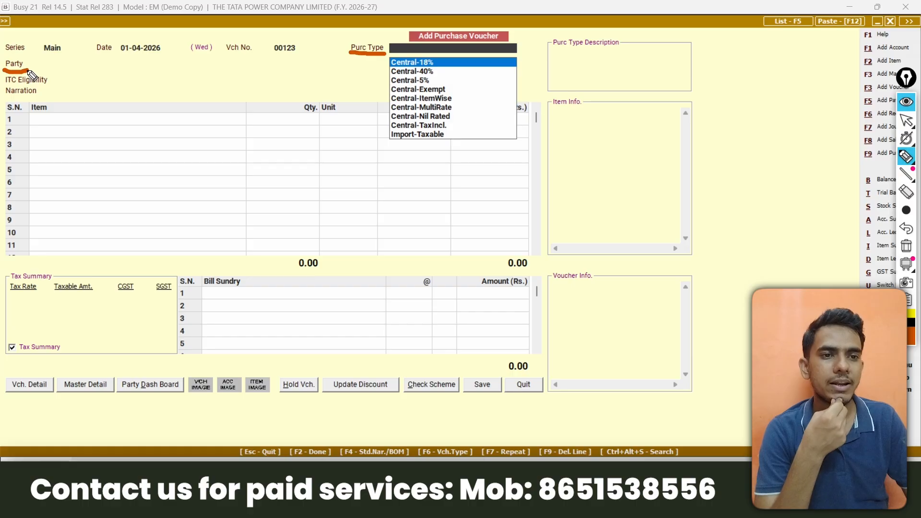
click(36, 118)
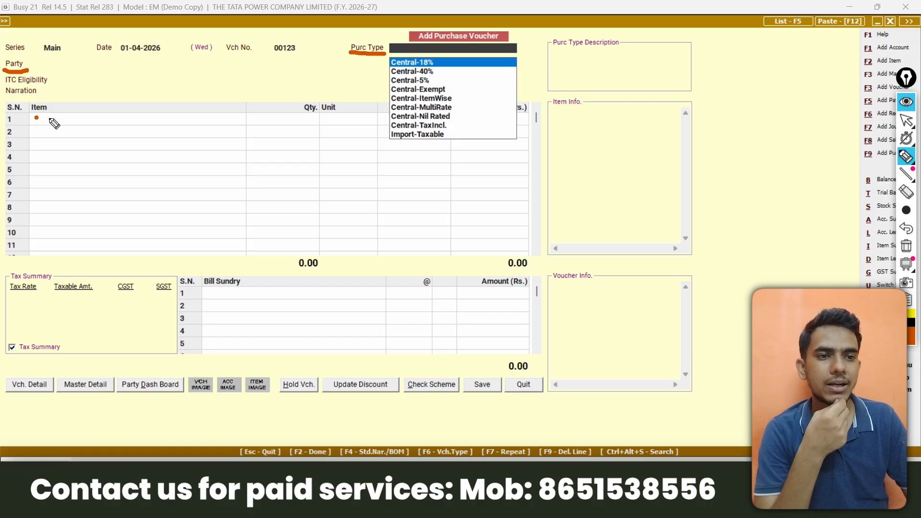
drag(35, 118, 64, 118)
click(301, 119)
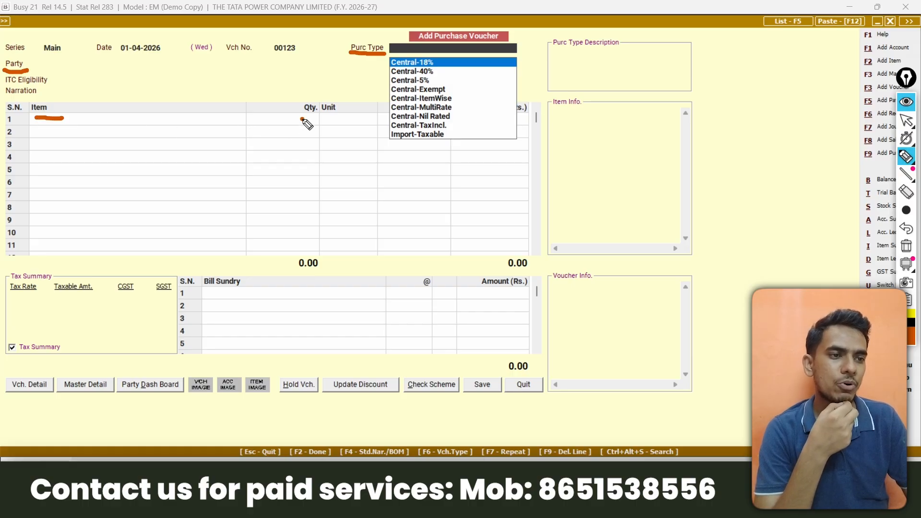
drag(302, 118, 358, 117)
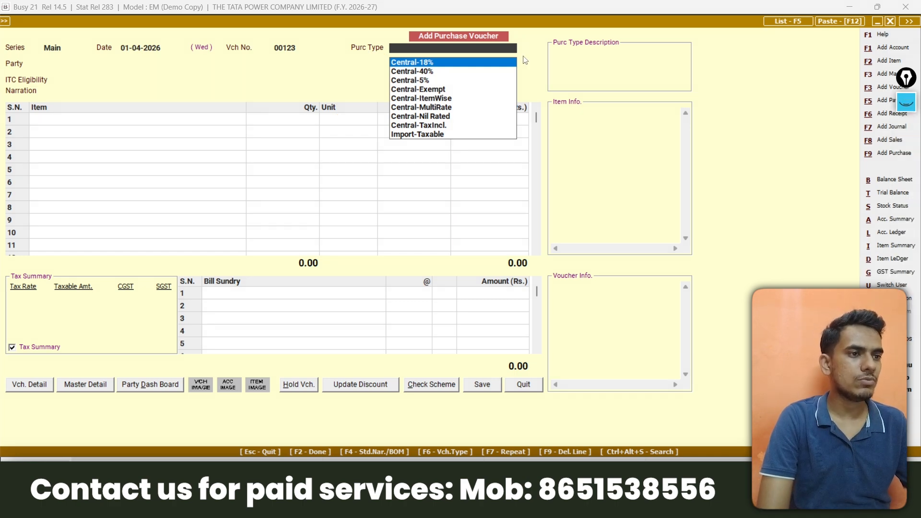
Set the voucher's purchase type to Local-18%
text(18)
key(Down)
key(Return)
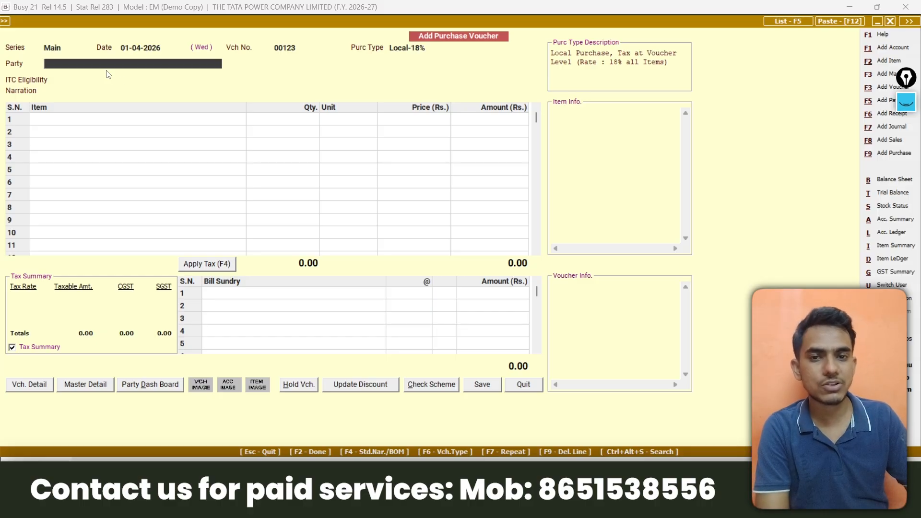
Open a blank account master from the purchase voucher to create the supplier
click(879, 73)
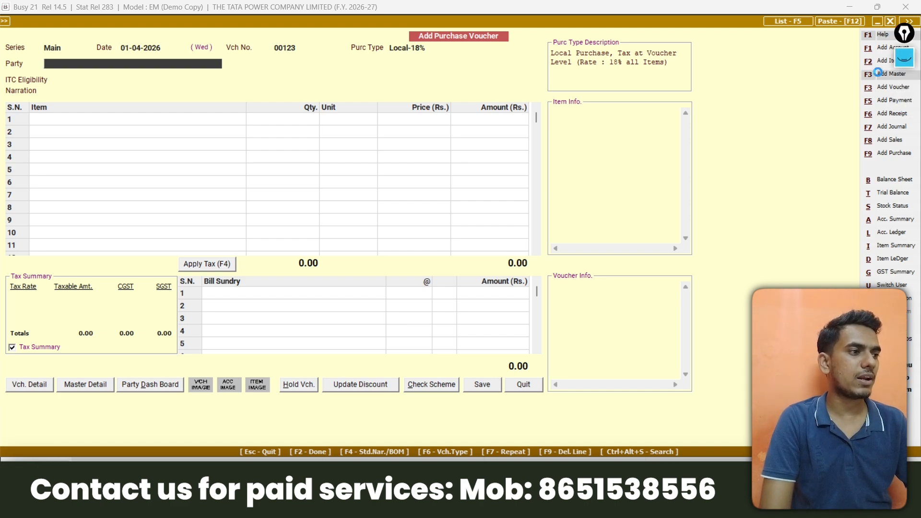
key(Down)
key(Down)
key(Down)
key(Down)
key(Down)
key(Up)
key(Up)
key(Up)
key(Up)
key(Up)
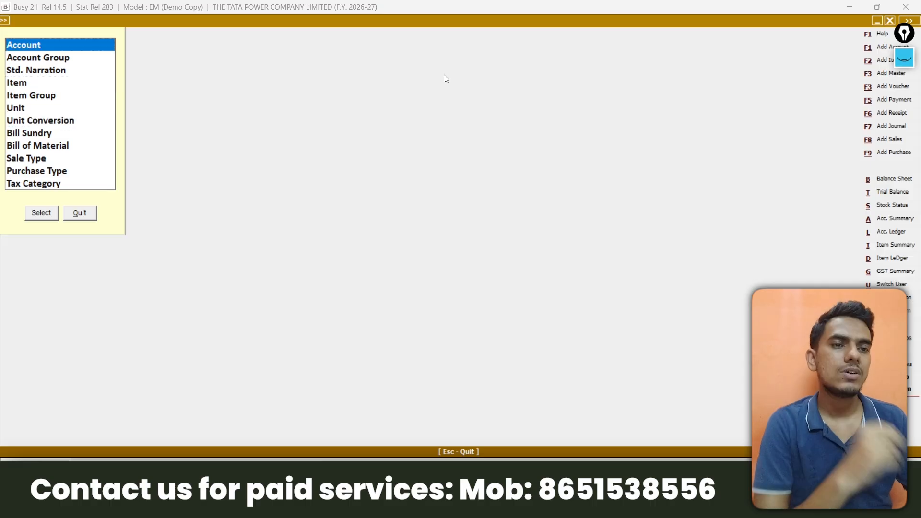
key(Down)
key(Up)
key(Return)
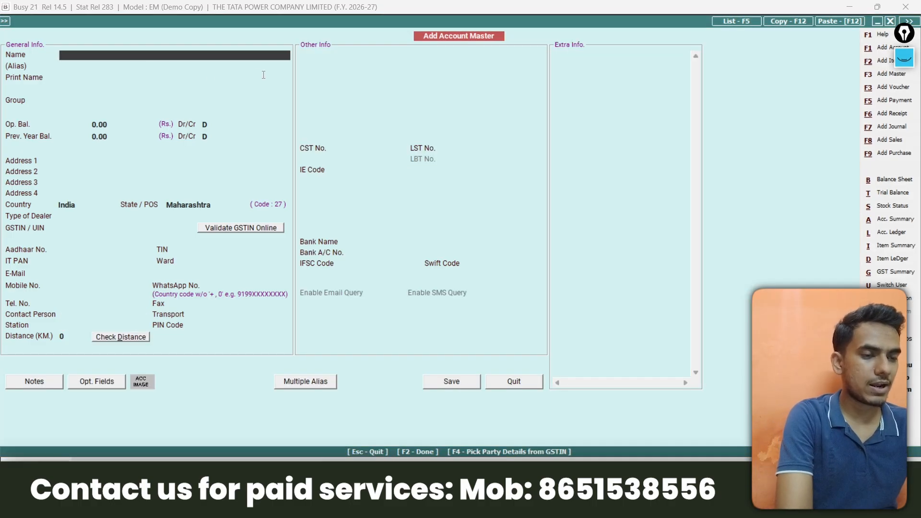
Name the new account AccountGyaan & Co and assign it to the Sundry Creditors group
text(AccountGyaan & Co)
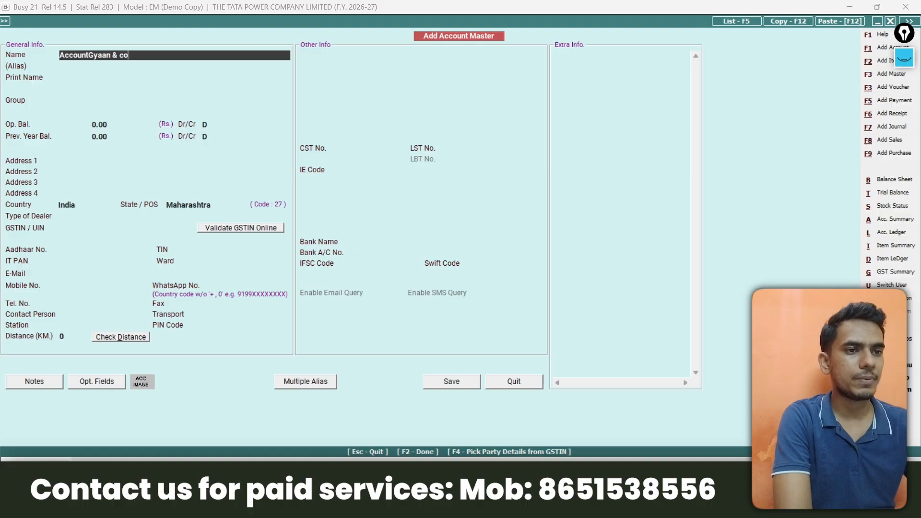
key(Return)
key(Return)
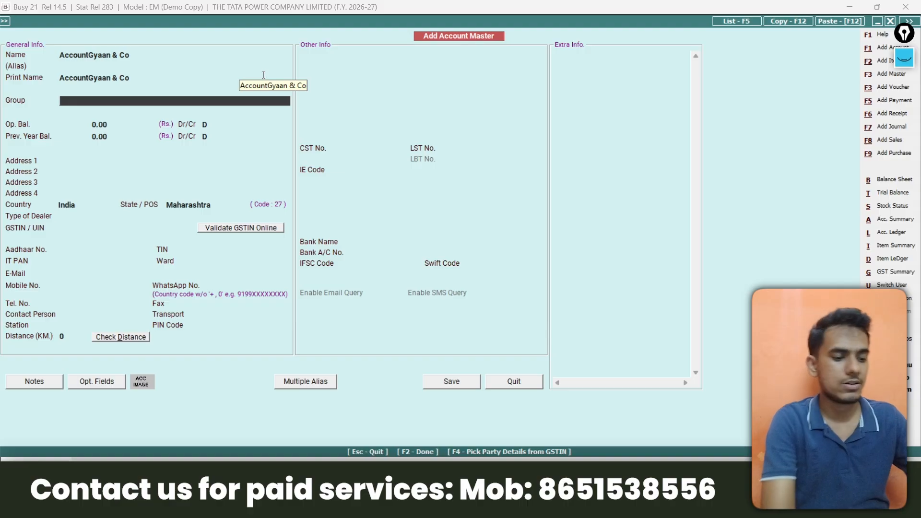
text(sun)
key(Return)
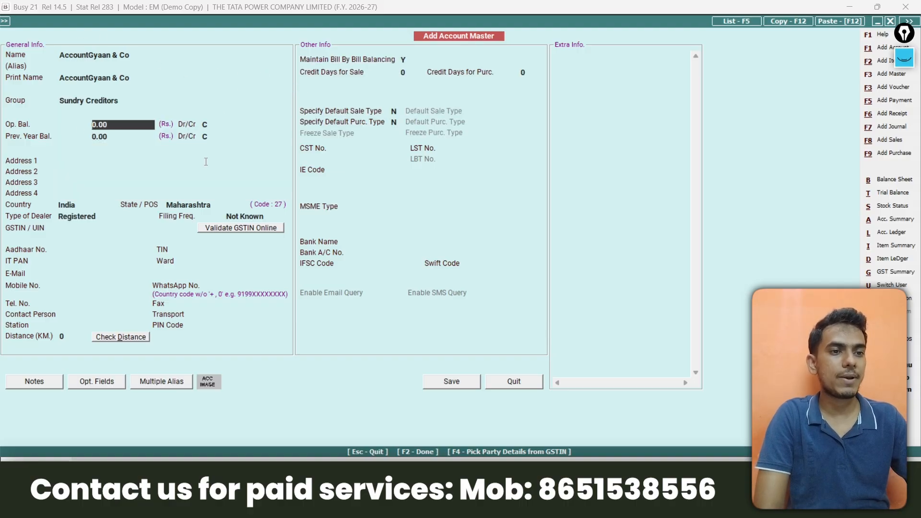
click(903, 62)
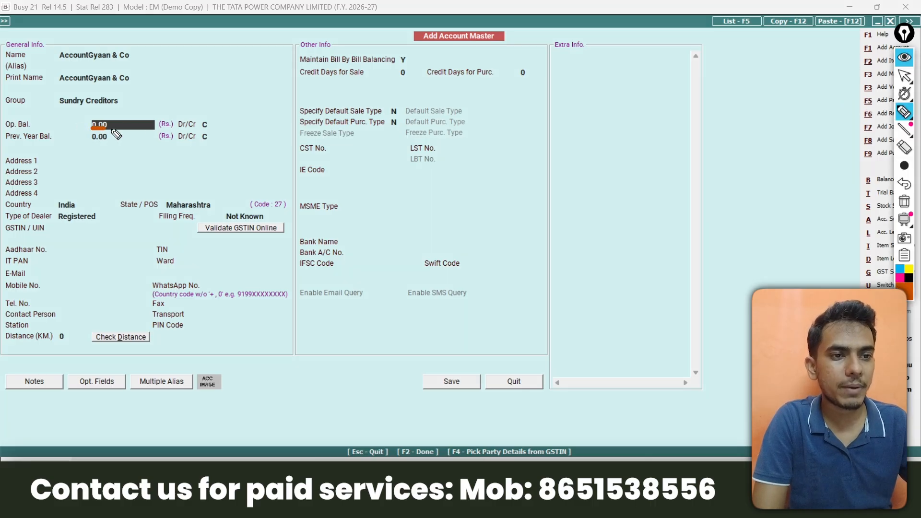
mouse_move(92, 128)
mouse_down()
mouse_move(121, 128)
mouse_move(105, 142)
mouse_move(121, 144)
mouse_up()
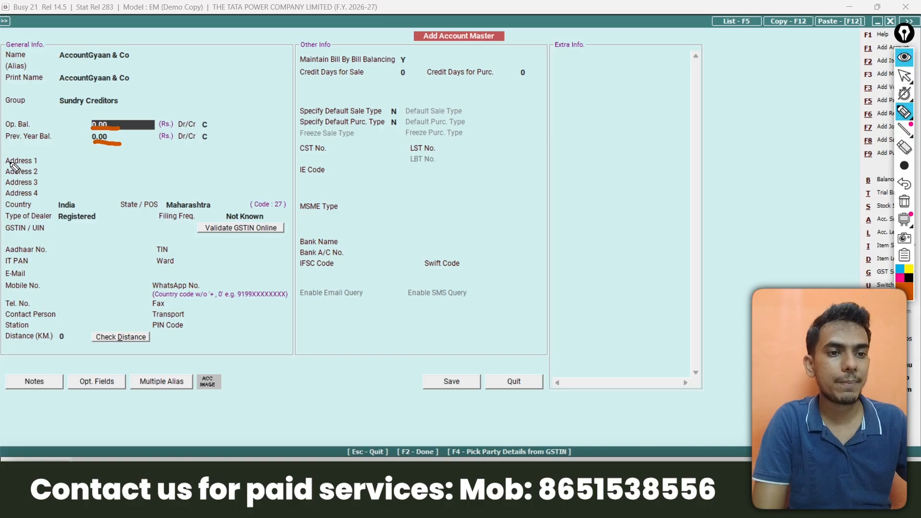
mouse_move(7, 163)
mouse_down()
mouse_move(41, 165)
mouse_move(28, 177)
mouse_up()
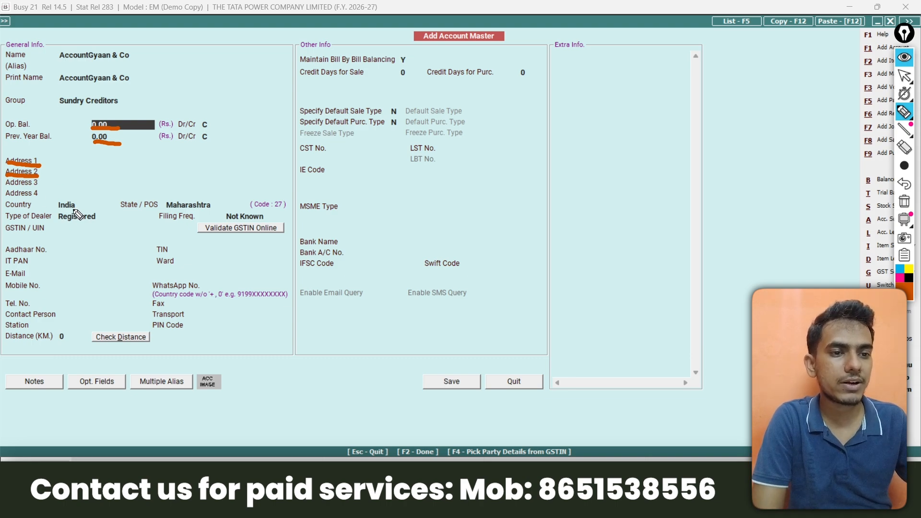
drag(6, 209, 30, 210)
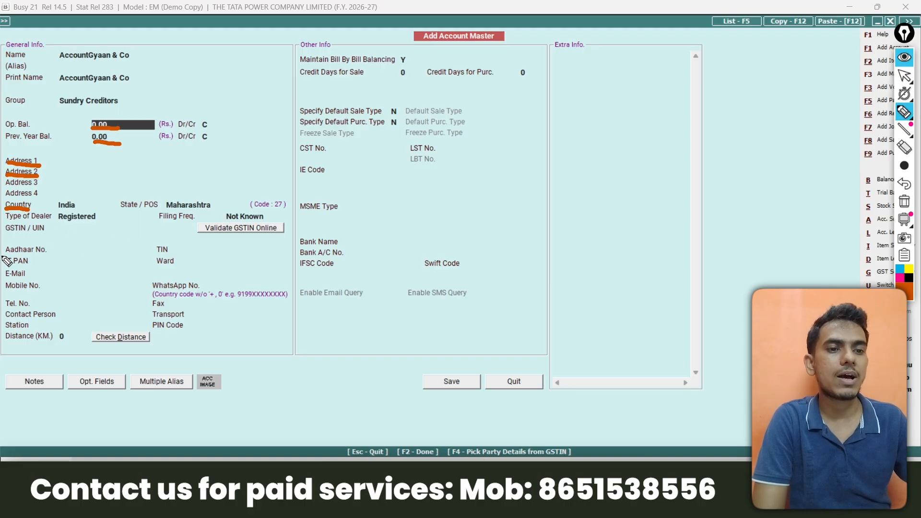
mouse_move(6, 255)
mouse_down()
mouse_move(47, 255)
mouse_move(27, 278)
mouse_move(38, 278)
mouse_move(29, 291)
mouse_move(43, 291)
mouse_up()
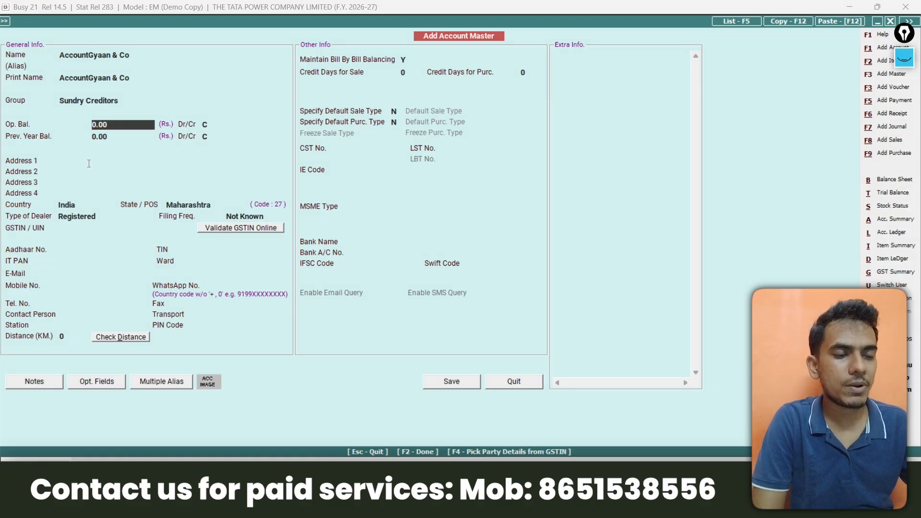
Keep the group and zero opening balances, and fill in the supplier's postal address on the first address line
click(109, 102)
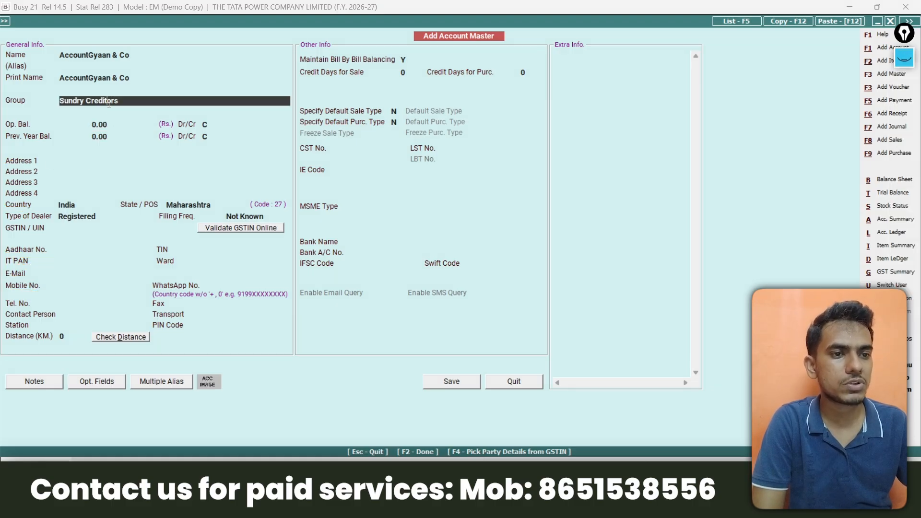
key(Return)
key(Return)
key(Return)
key(Return)
key(Return)
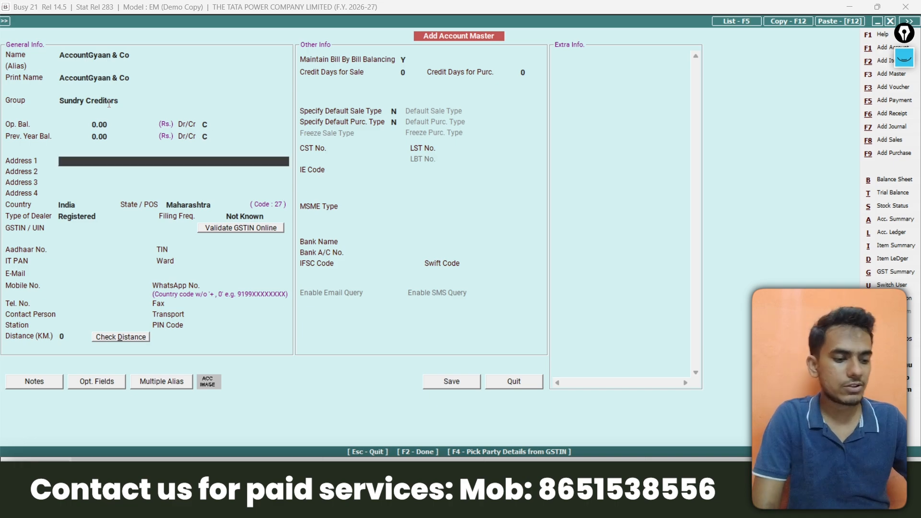
text(delhi 1100)
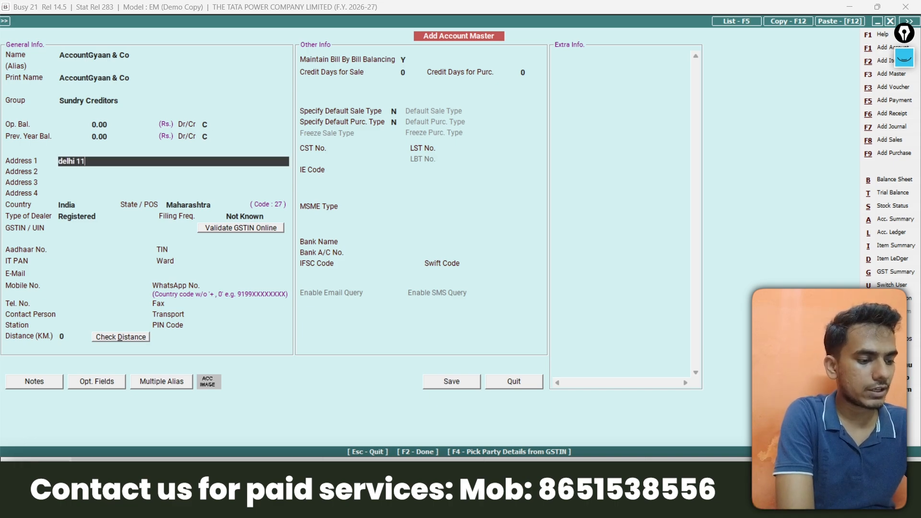
text(52)
key(Return)
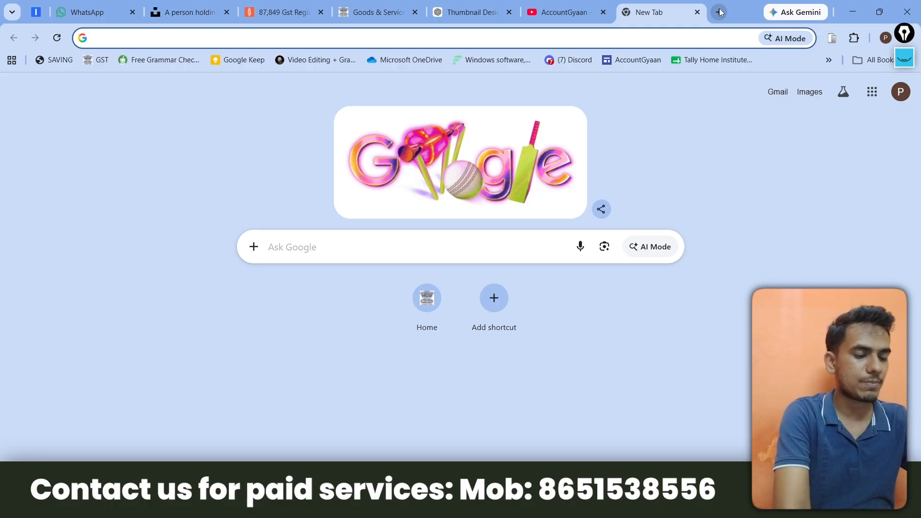
Switch to Chrome and search Google for "govind hardwre store gst no", refining the query with "delhi"
text(govind hard)
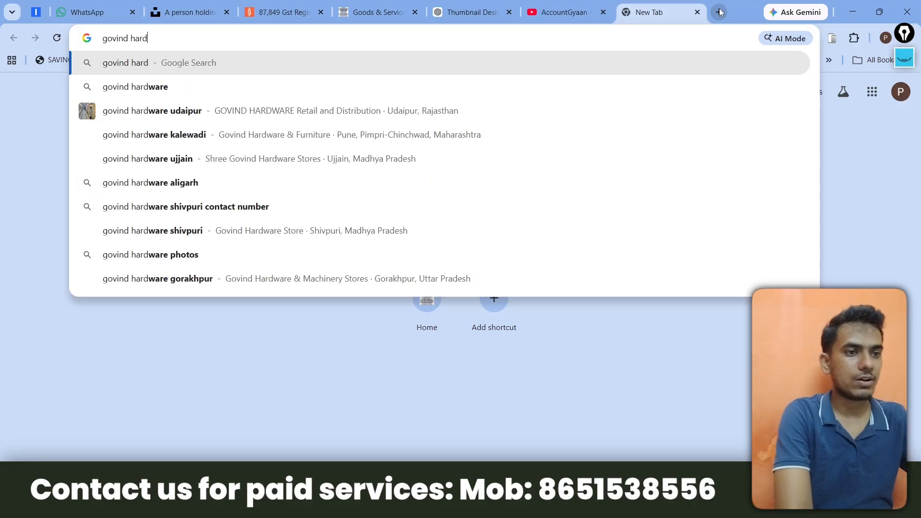
text(wre store )
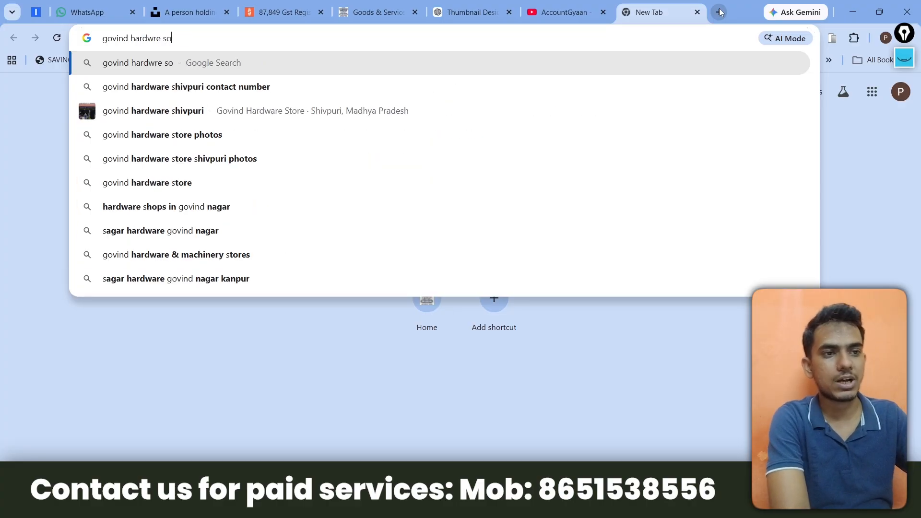
text(gst no)
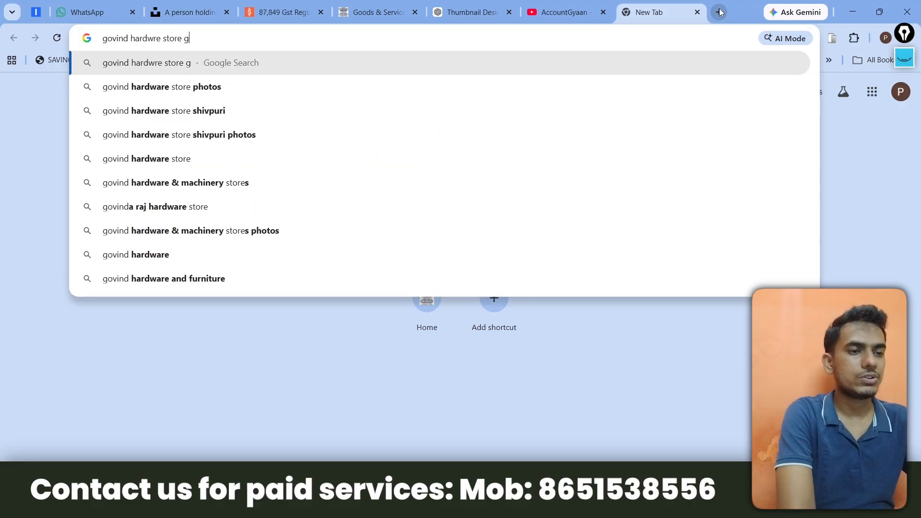
key(Return)
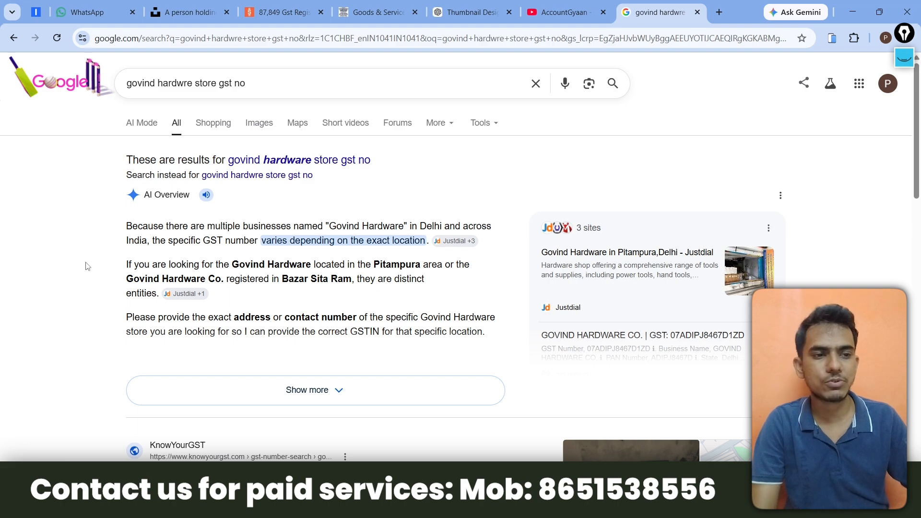
click(237, 390)
click(302, 80)
text(delhi)
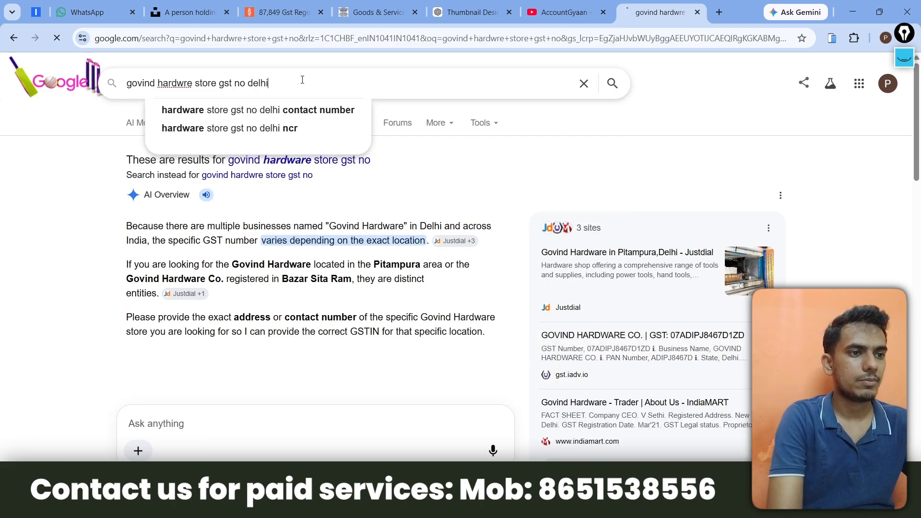
key(Return)
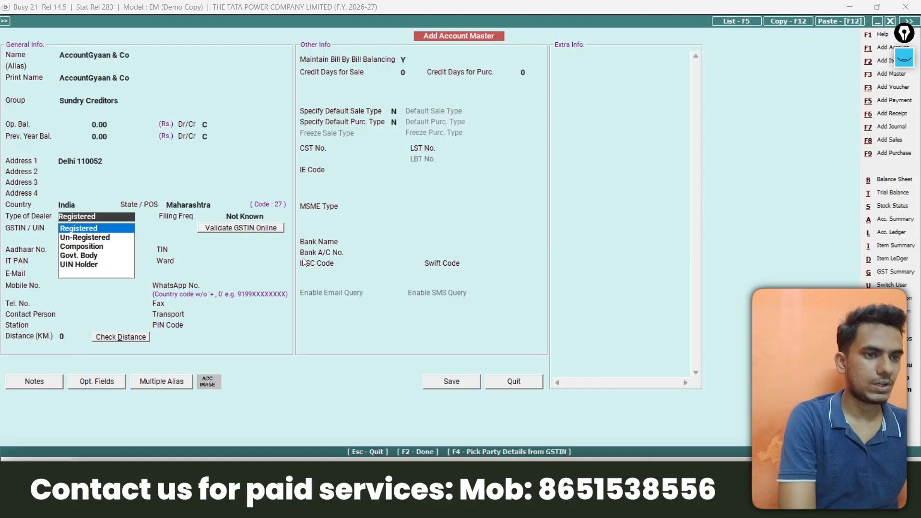
Back in Busy, keep the dealer type Registered, fill in the supplier's GSTIN and set the state to Delhi
key(Return)
text(d)
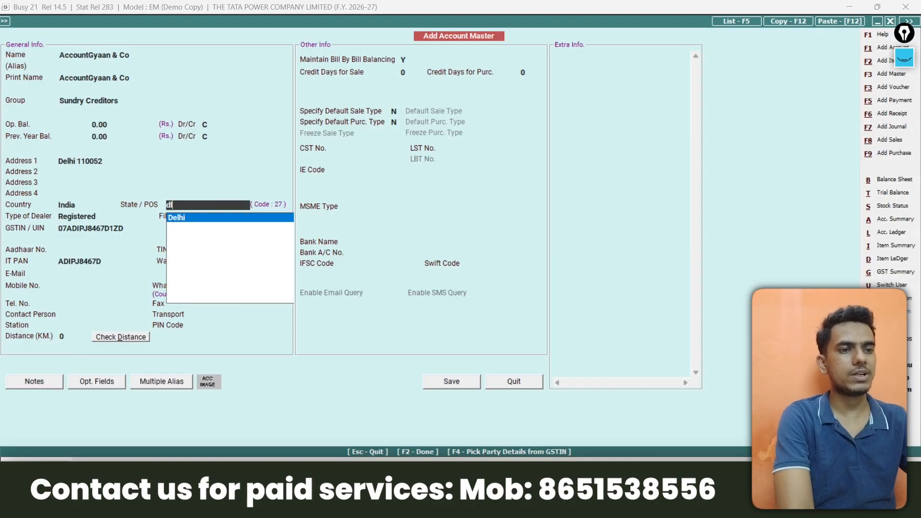
text(l)
key(Return)
key(Return)
key(Return)
key(Return)
key(Return)
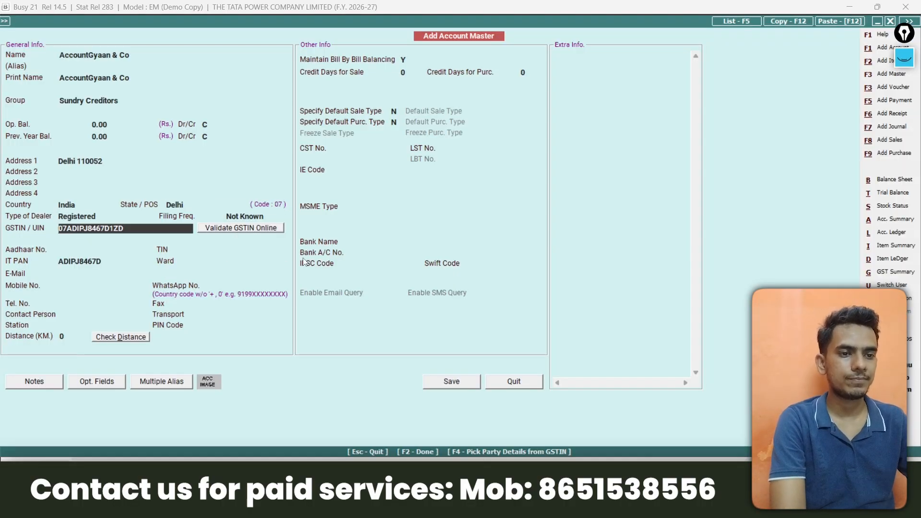
key(Return)
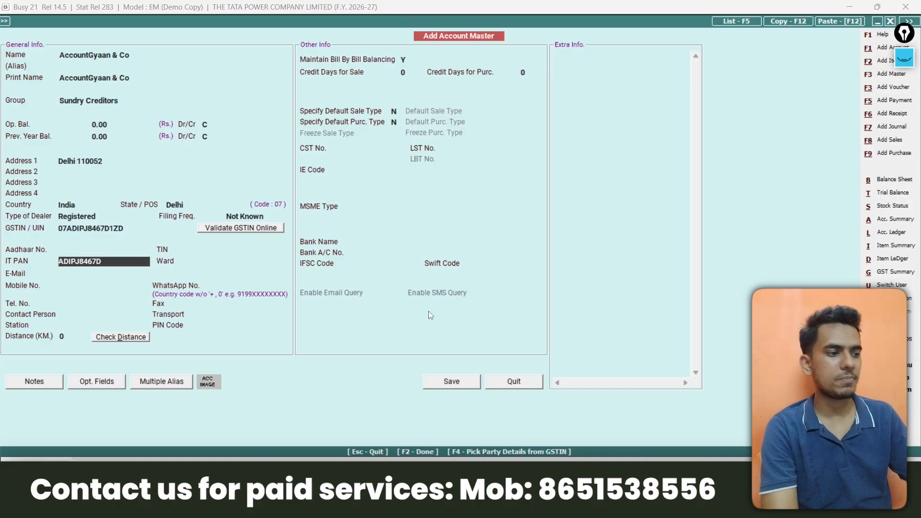
Save the new supplier account without any Schedule III tagging for the balance sheet
key(F2)
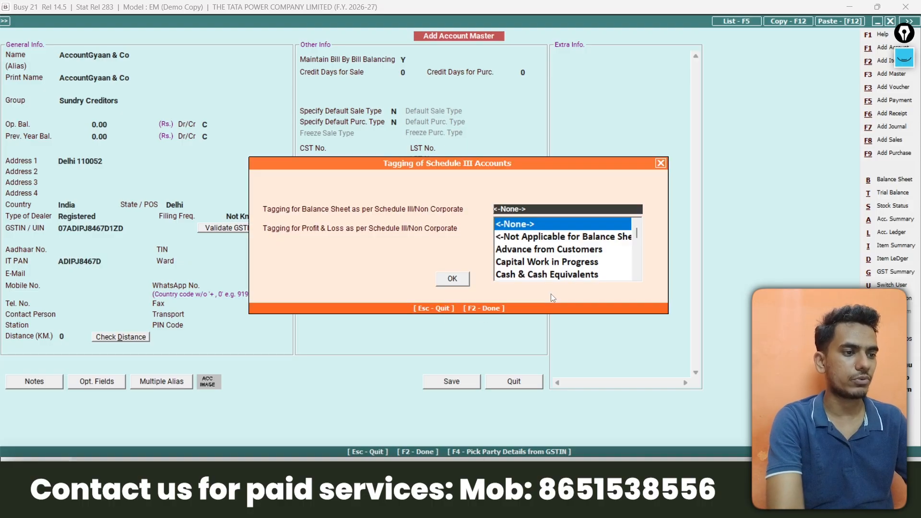
key(F2)
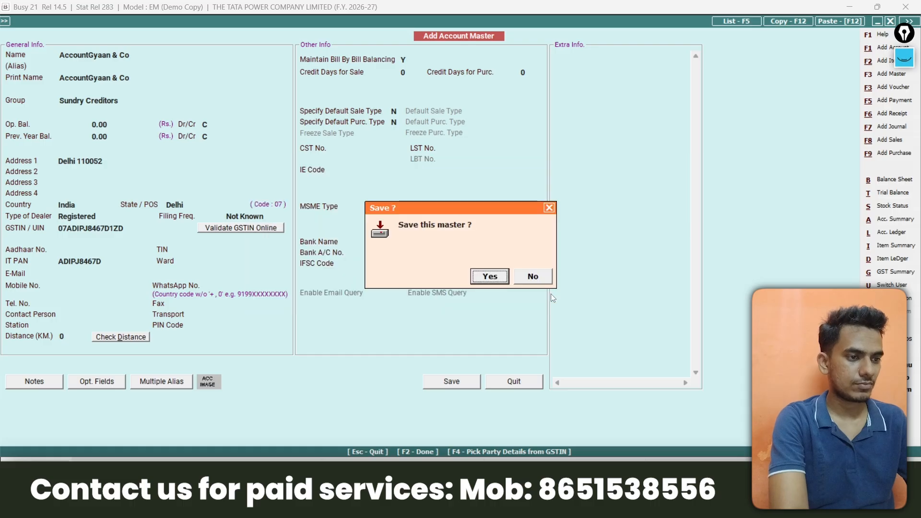
key(Return)
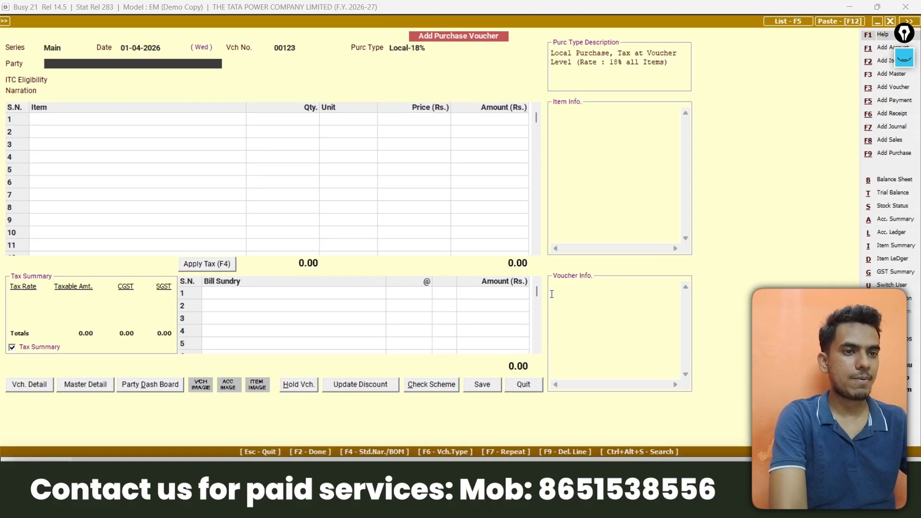
Choose AccountGyaan & Co as the voucher's party and continue past the other-state warning
text(a)
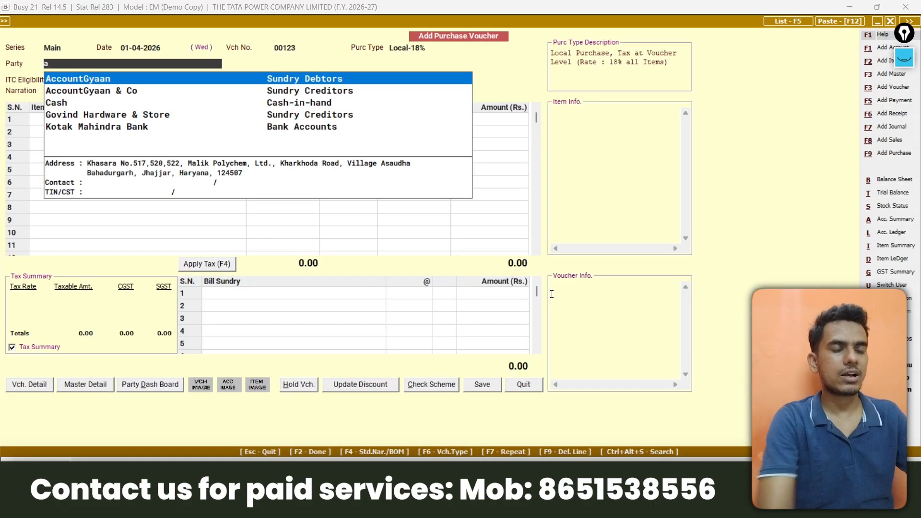
key(Down)
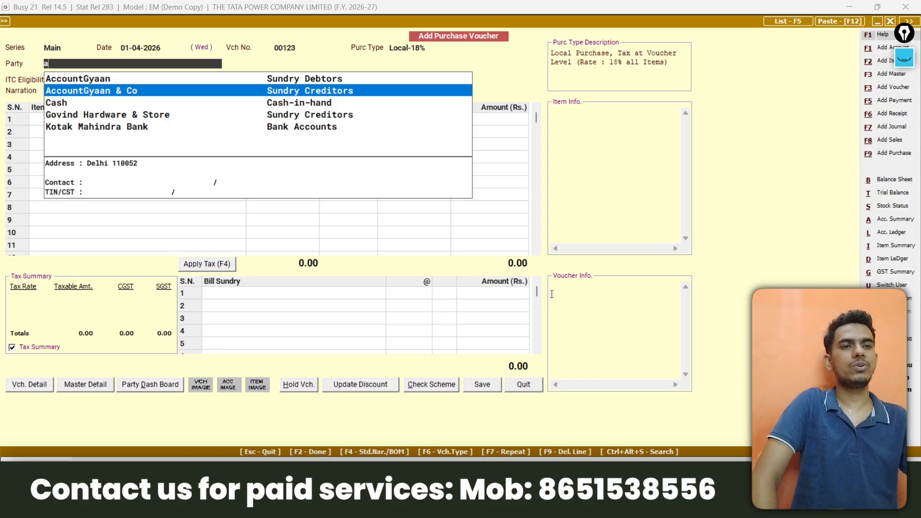
key(Up)
key(Return)
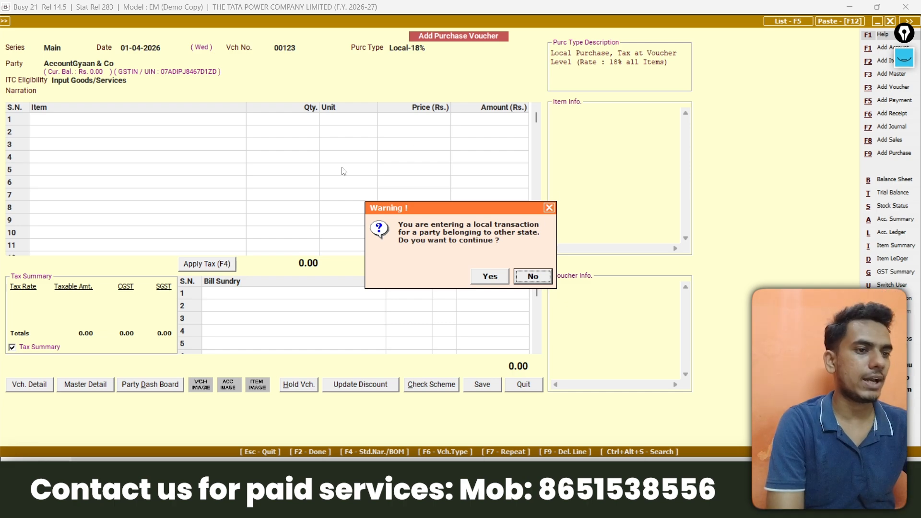
key(y)
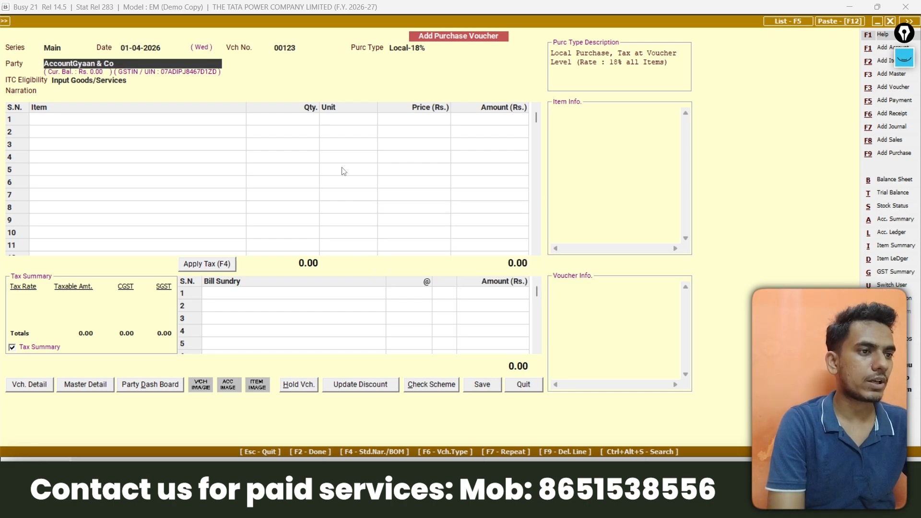
Change the purchase type to Central-18%, keeping the party and Input Goods/Services eligibility, and proceed to the item lines
key(Return)
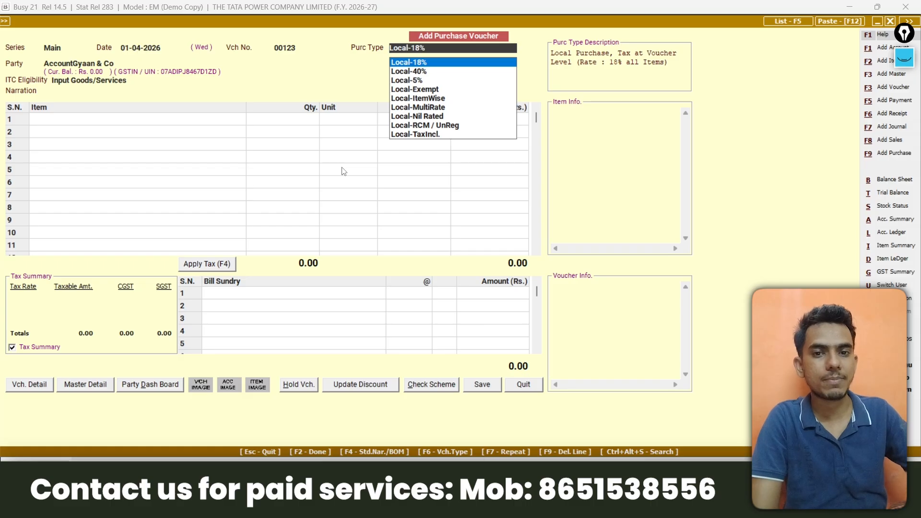
text(1)
key(Down)
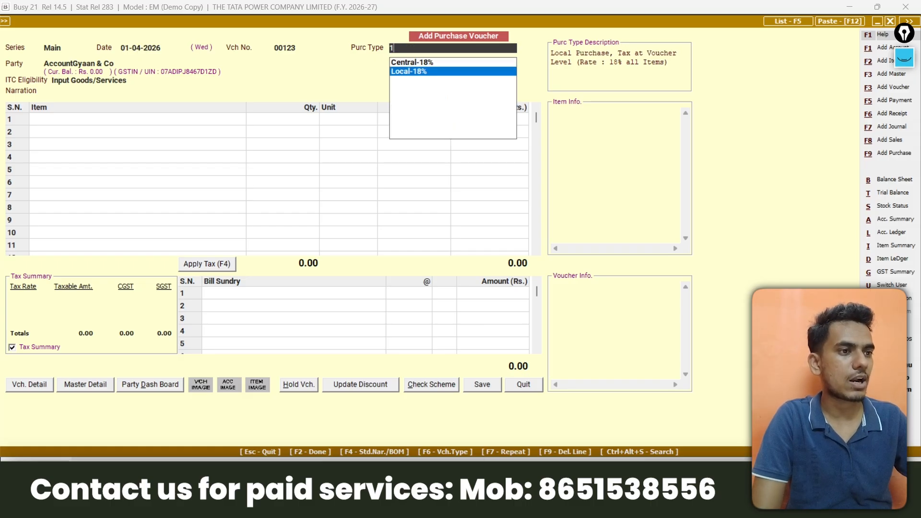
key(Up)
key(Return)
key(Return)
key(Return)
key(Return)
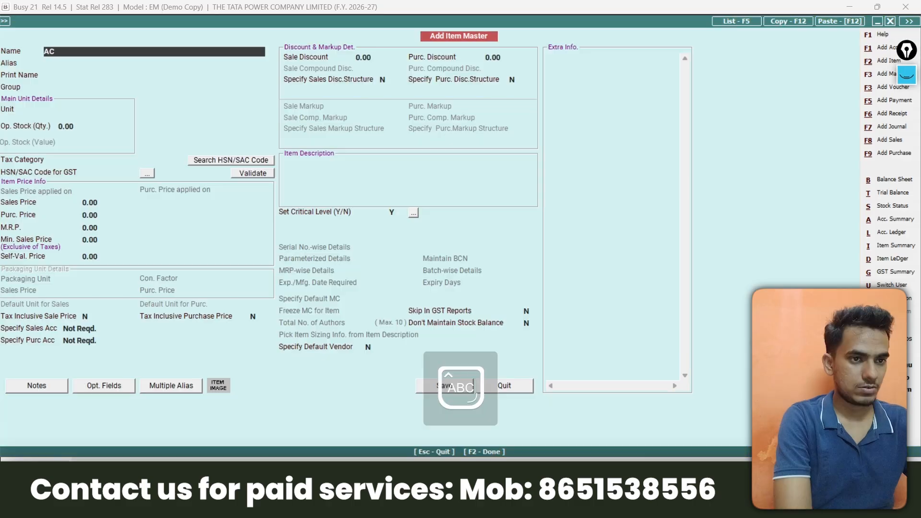
Name the new item ABC-1, assign it to the General group and set its unit to Pcs
key(BackSpace)
text(BC-1)
key(Return)
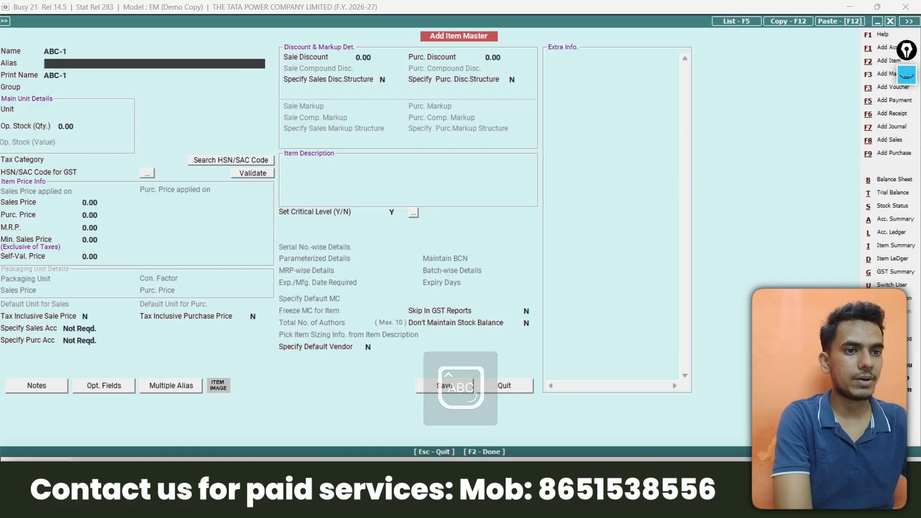
key(Return)
key(Return)
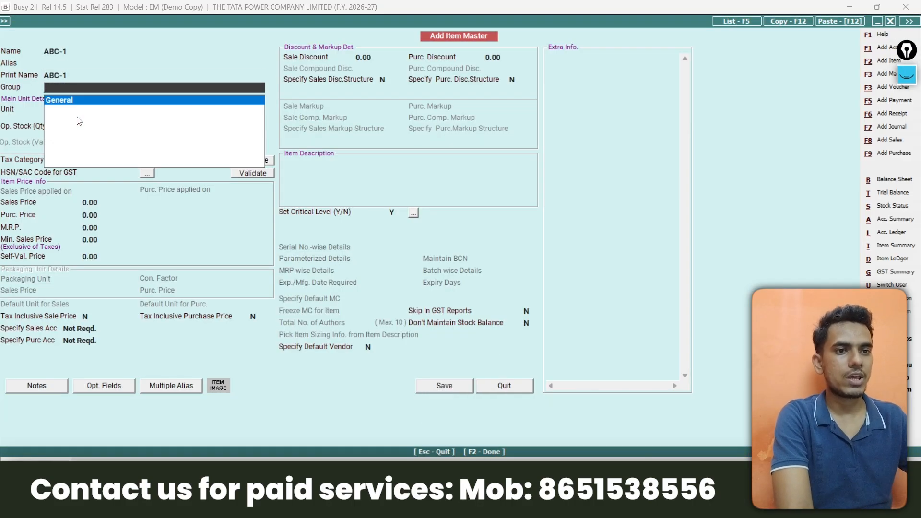
key(Return)
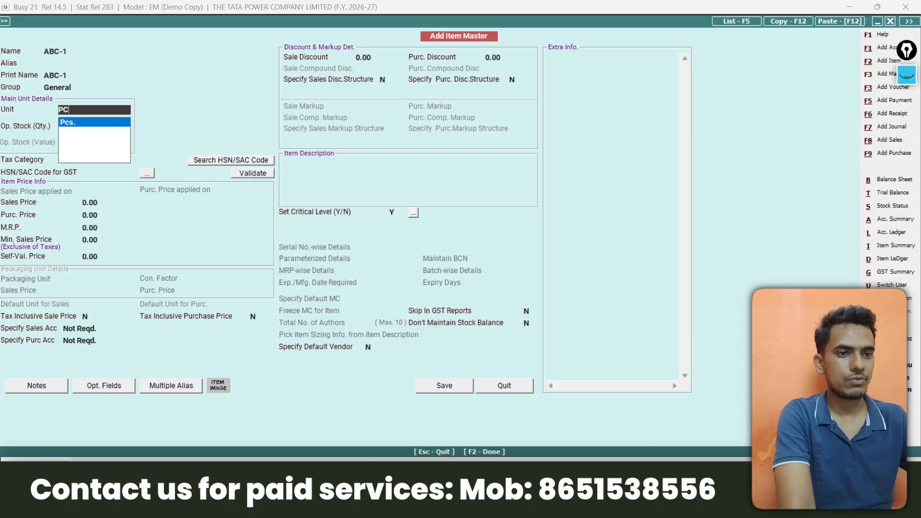
key(Return)
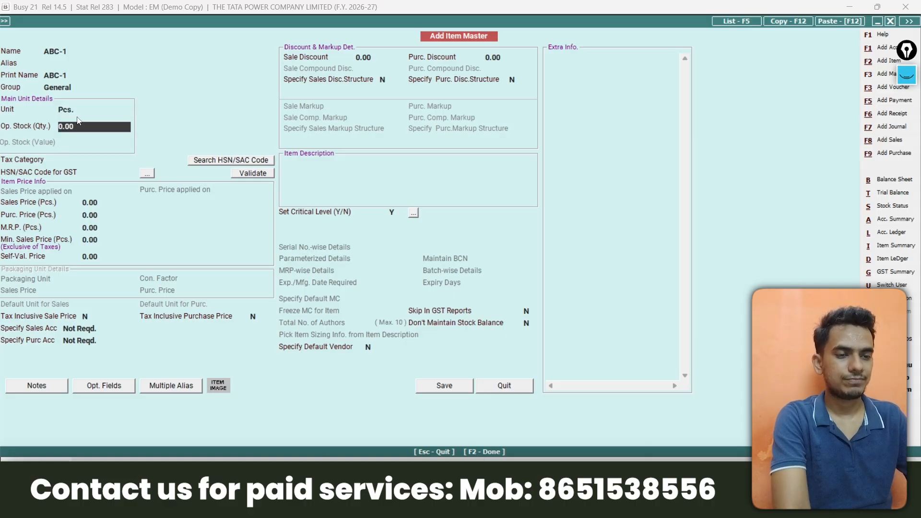
Set item ABC-1's tax category to GST 18% and HSN/SAC code to 123456, and save the item
key(Return)
text(18)
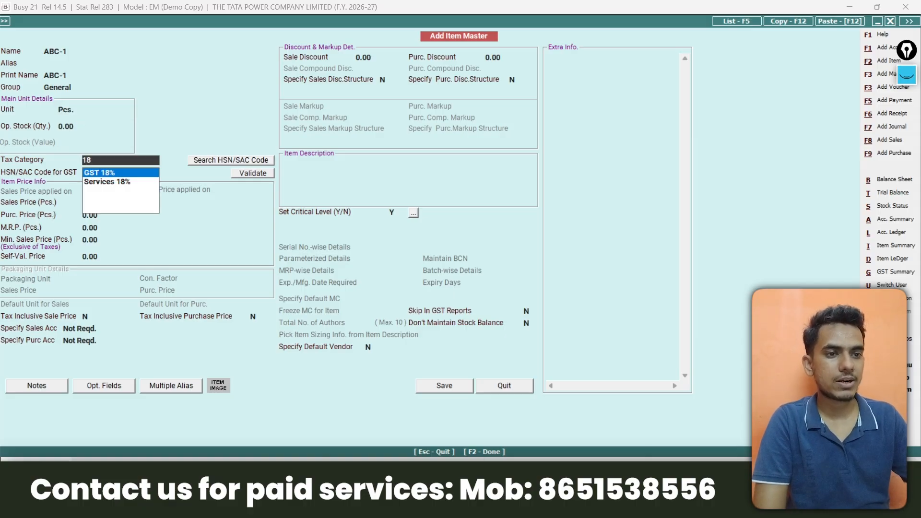
key(Return)
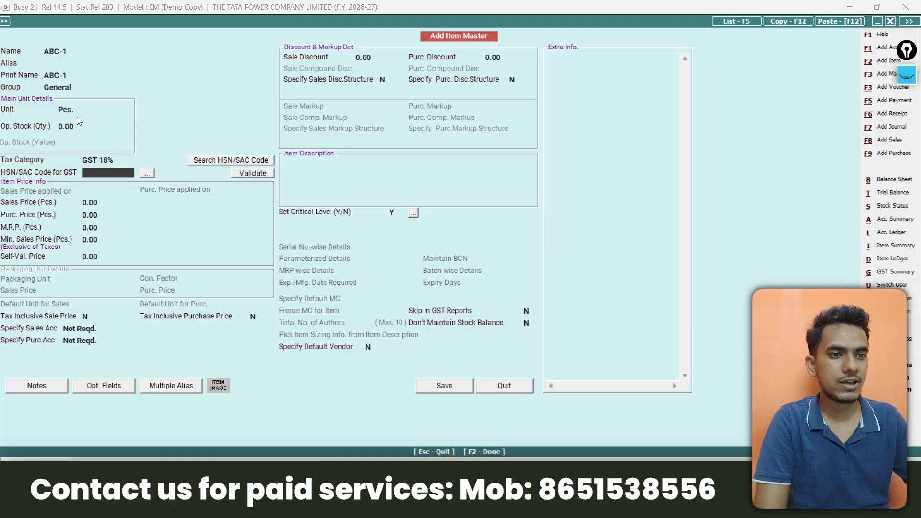
text(123456)
key(Return)
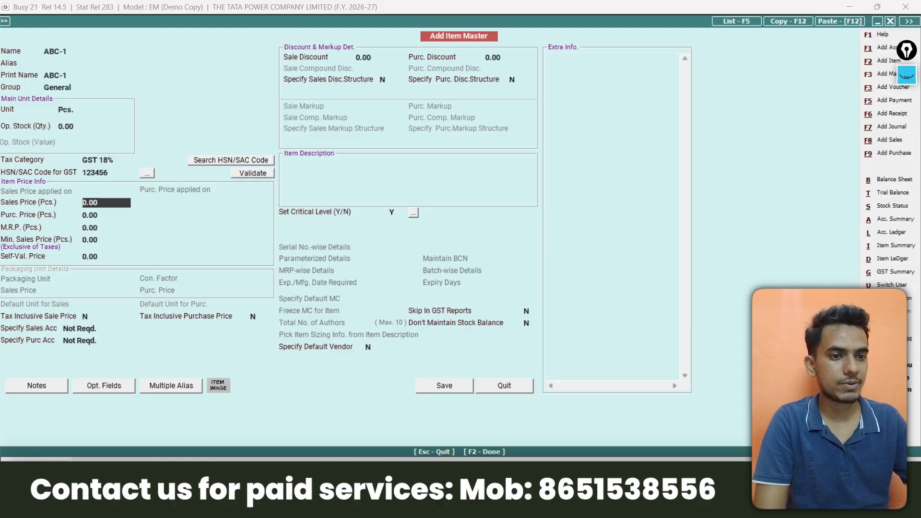
key(F2)
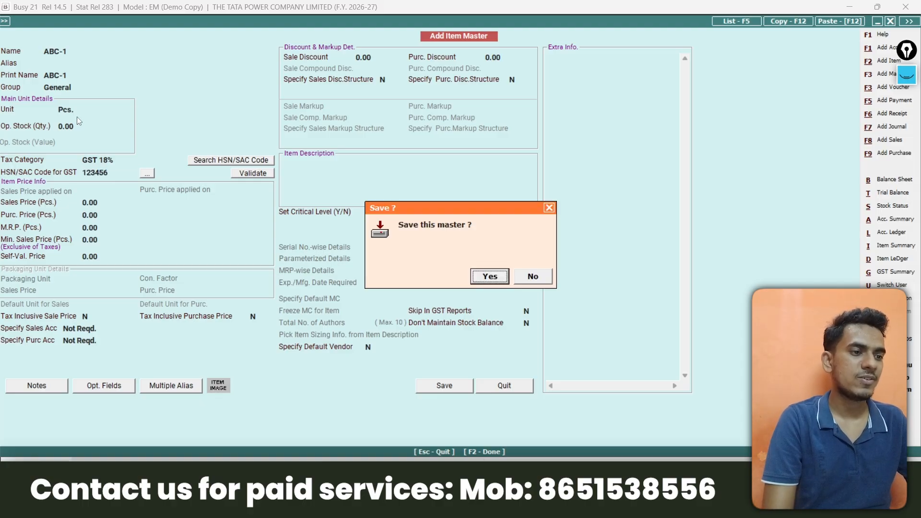
key(Return)
Enter ABC-1 on the voucher's first item line with quantity 100 Pcs. at a price of 200
text(1)
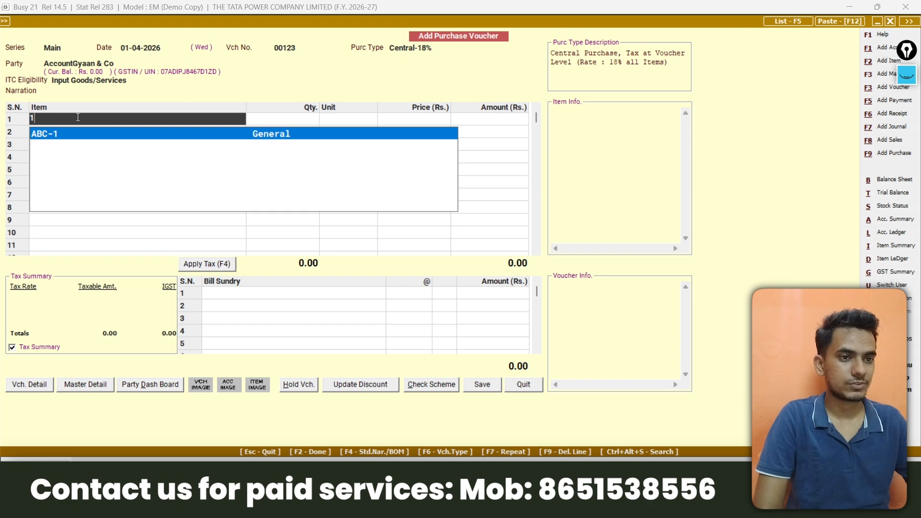
key(Return)
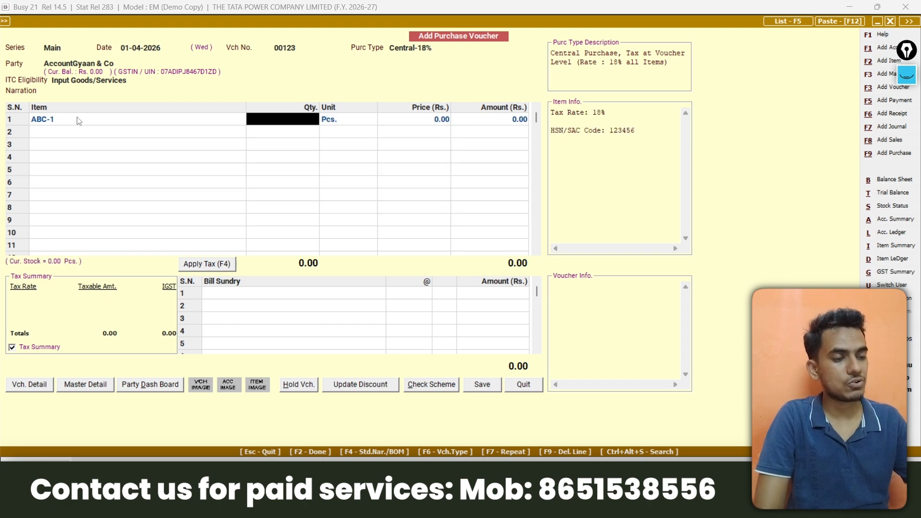
text(100)
key(Return)
key(Return)
text(200)
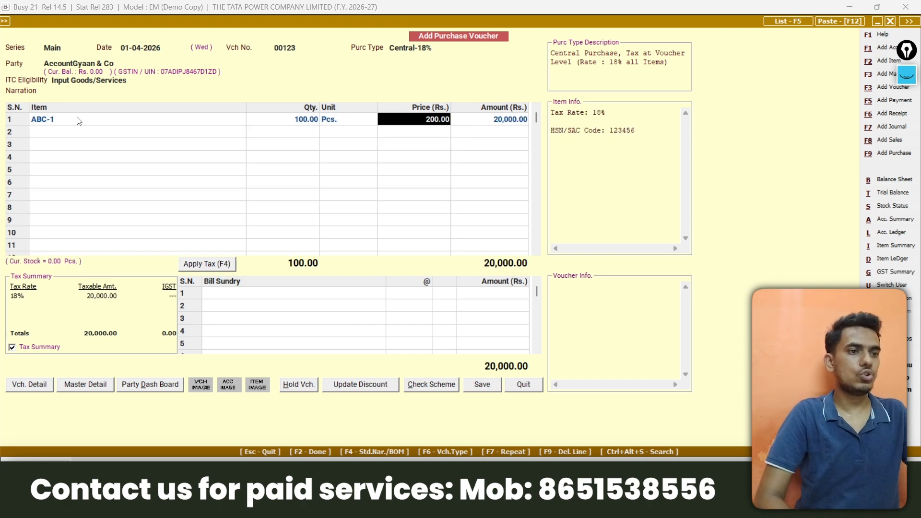
key(Return)
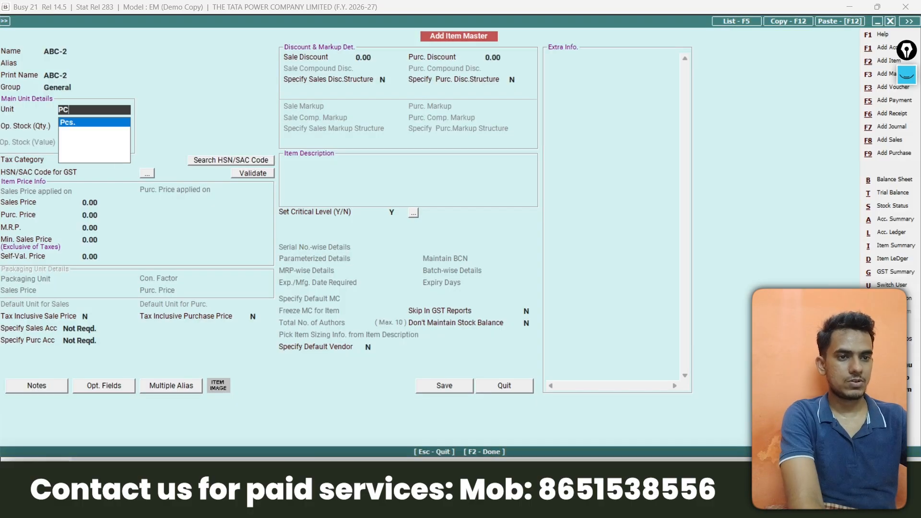
Give the new item ABC-2 the unit Pcs. with zero opening stock, and set its tax category to GST 18%
key(Return)
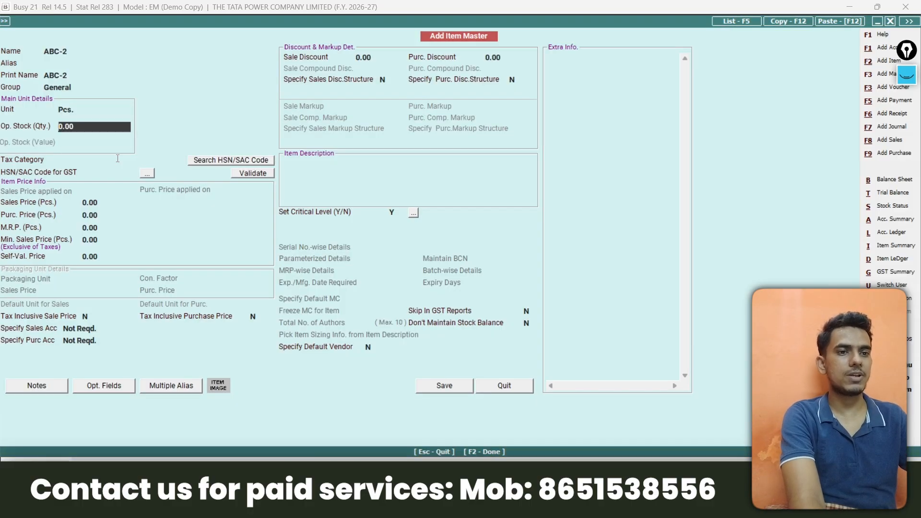
key(Return)
key(Up)
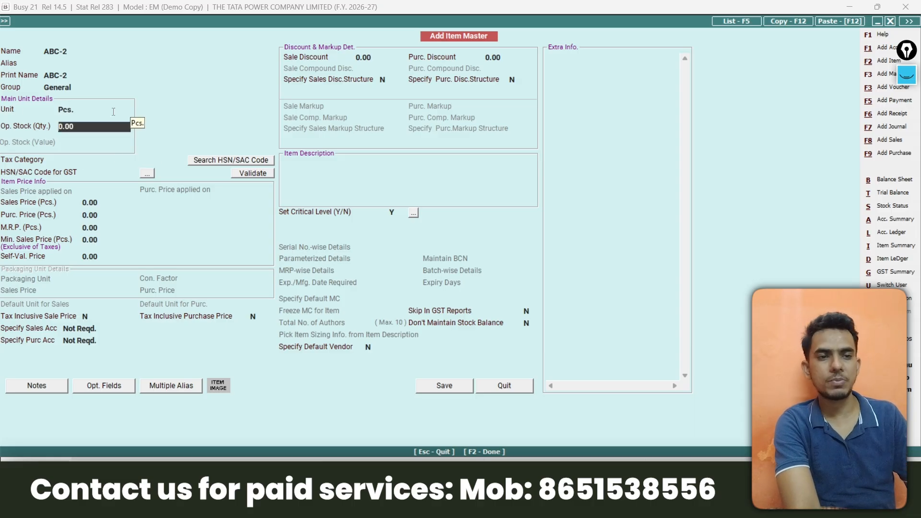
key(Return)
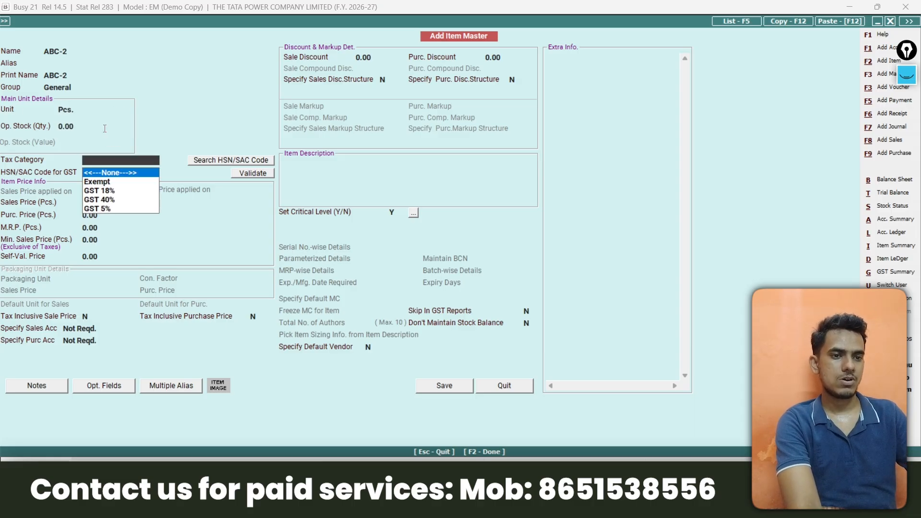
text(18)
key(Return)
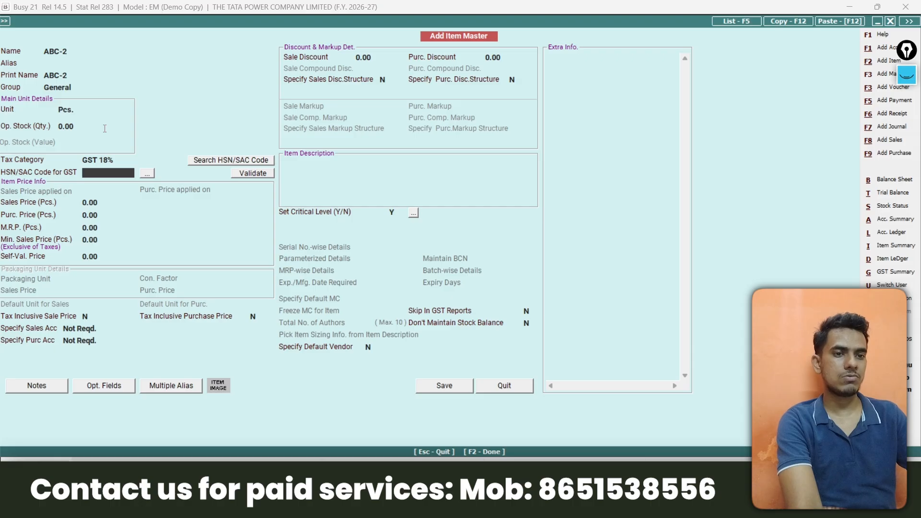
Set item ABC-2's HSN/SAC code to 045678 and save the item
text(0)
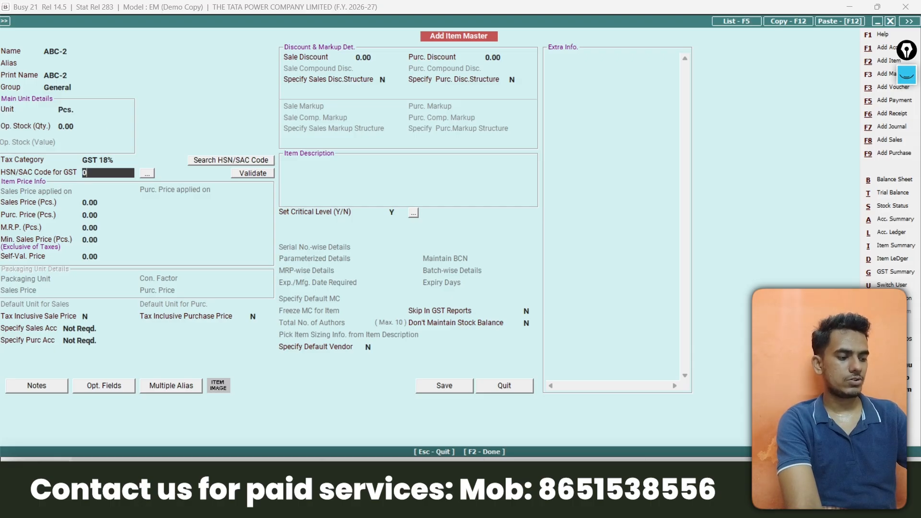
text(45678)
key(Return)
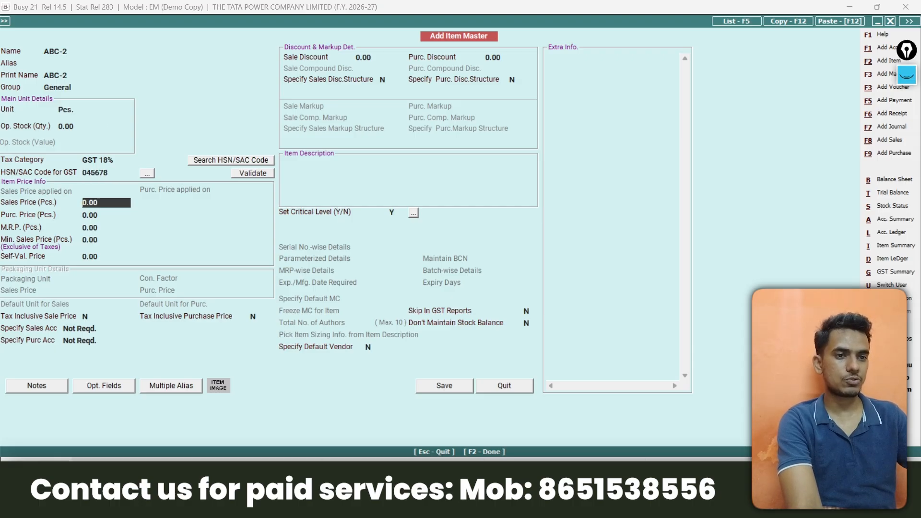
key(Return)
key(F2)
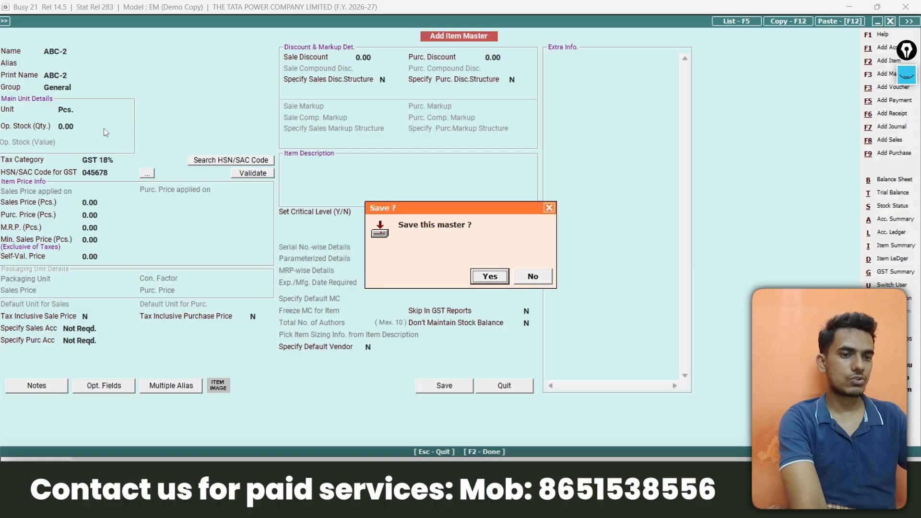
key(Return)
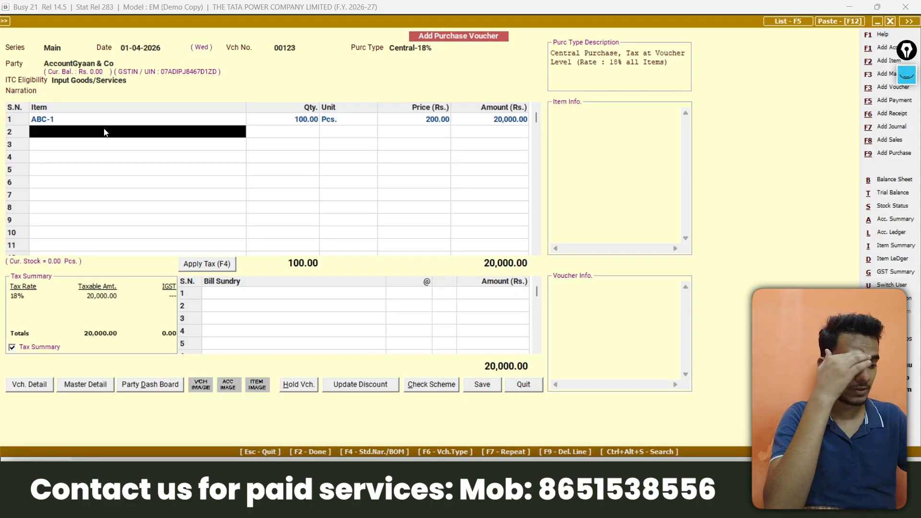
Enter ABC-2 on the second item line with quantity 150 Pcs. at 210 without discount, and apply tax to the voucher
key(Return)
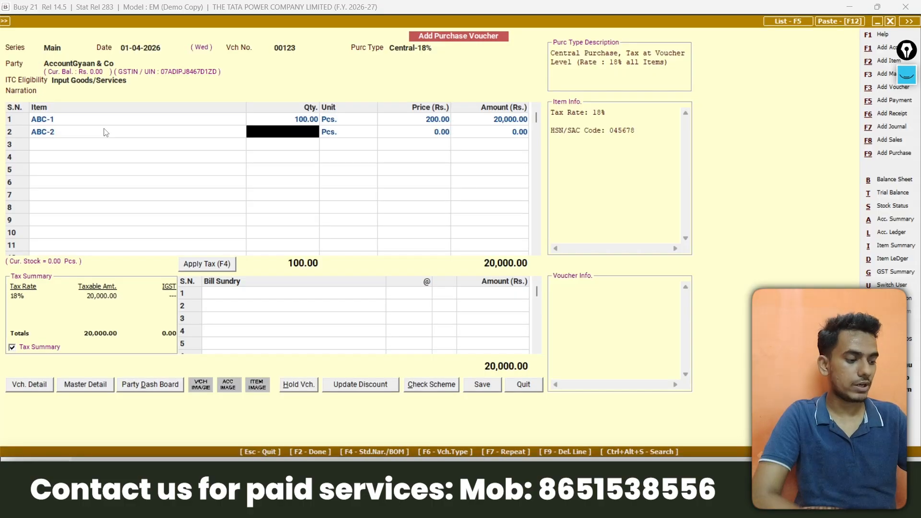
text(150)
key(Return)
key(Return)
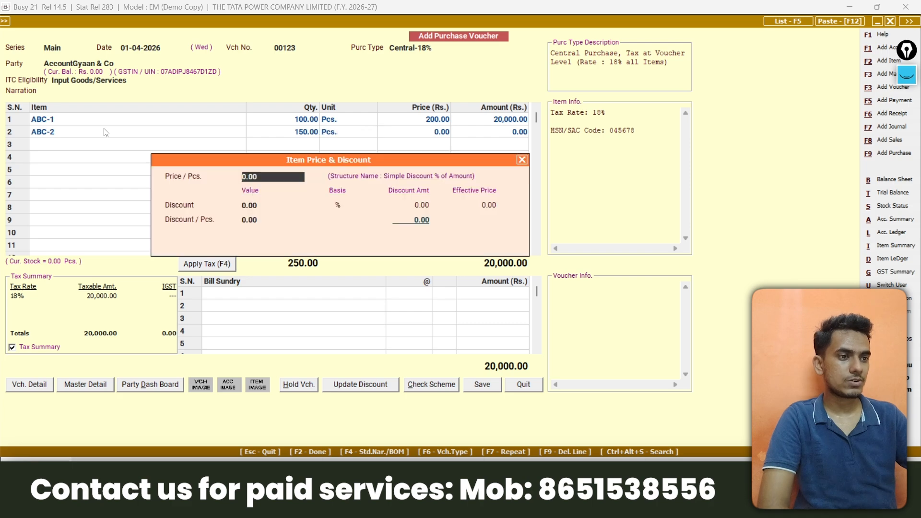
text(210)
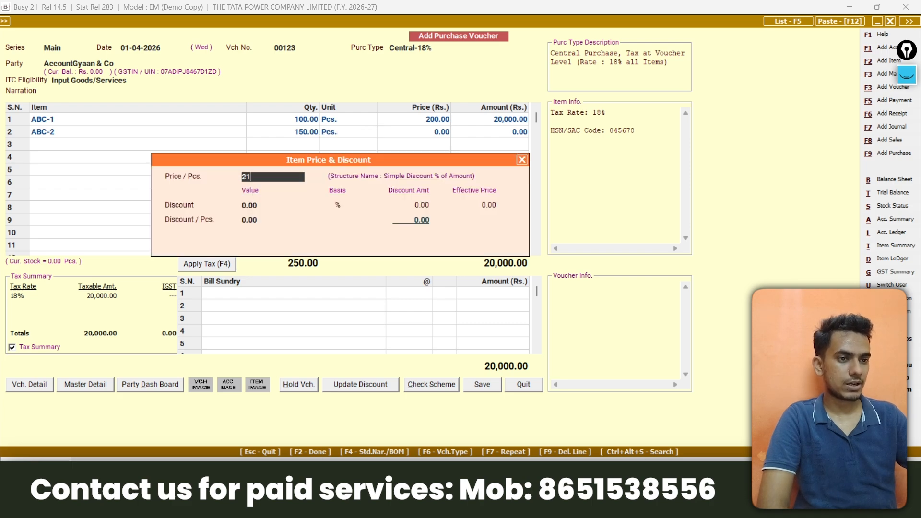
key(Return)
key(Return)
key(Return)
key(Return)
key(Return)
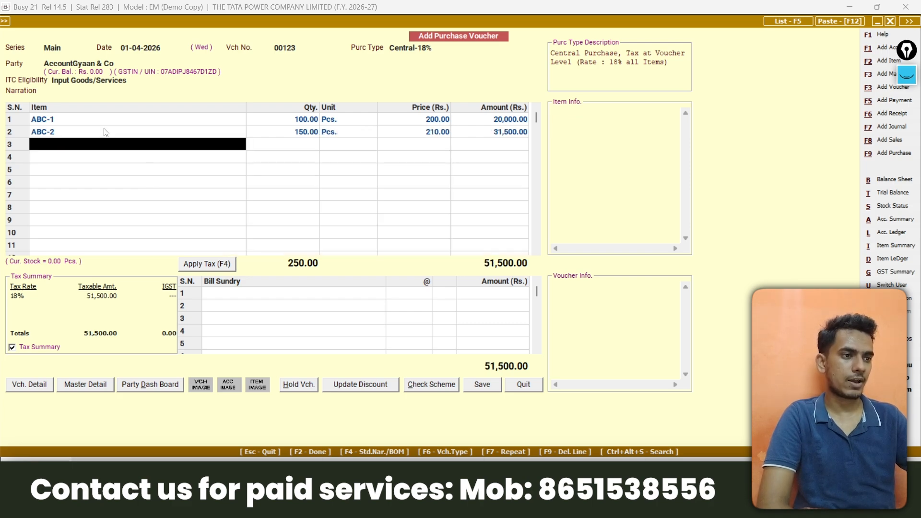
click(213, 265)
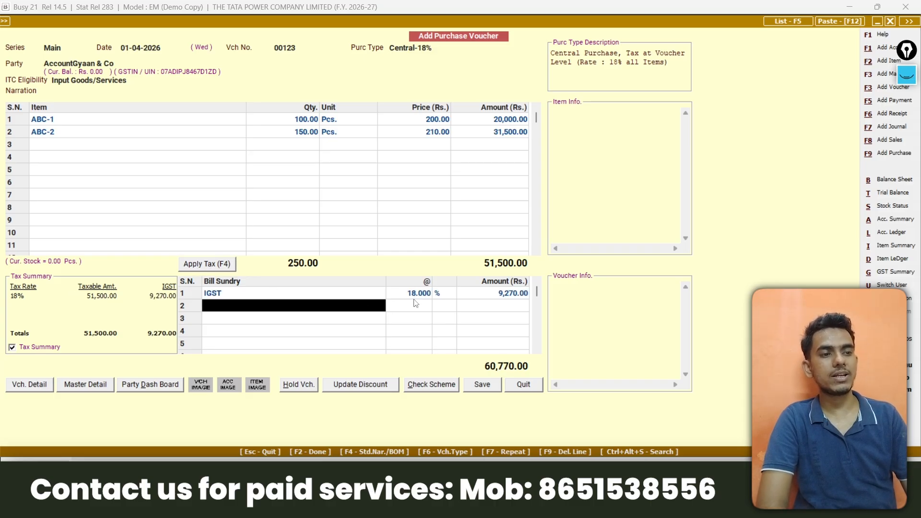
Save the purchase voucher with its amount adjusted as a new bill reference and transport details left blank, and exit voucher entry
click(483, 385)
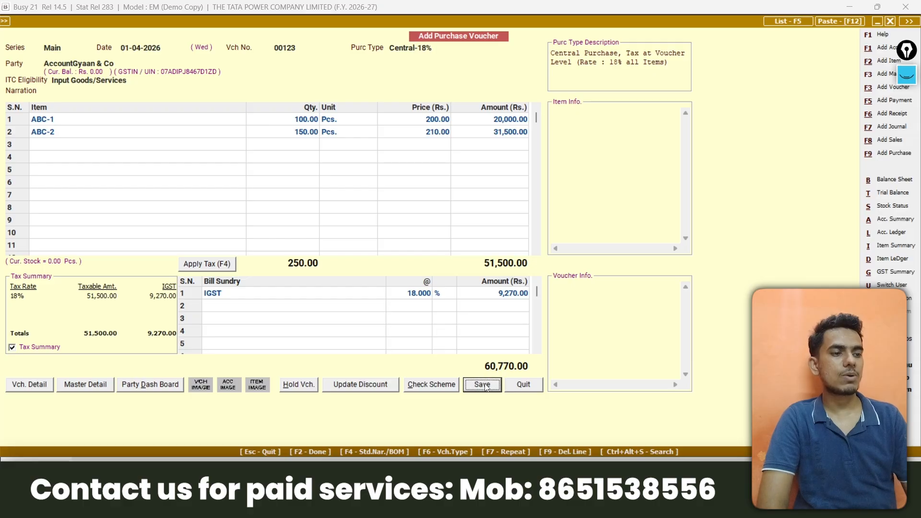
click(458, 291)
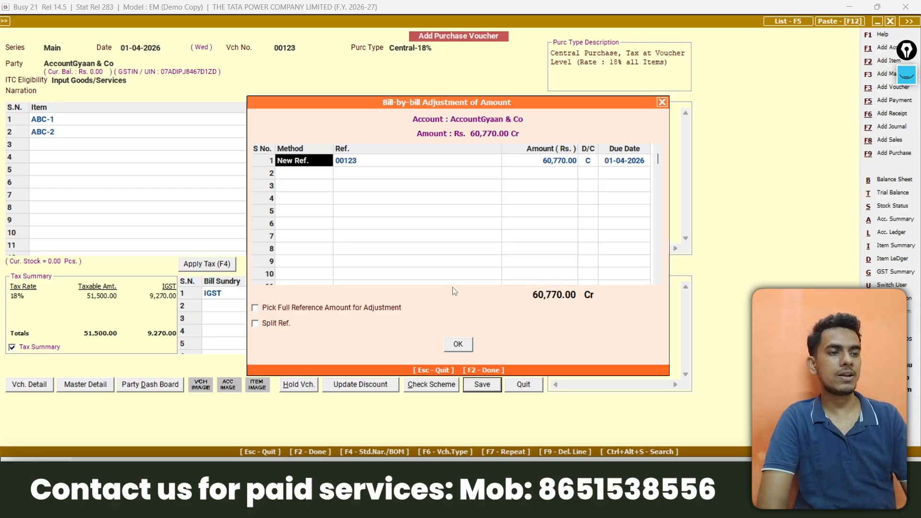
click(460, 344)
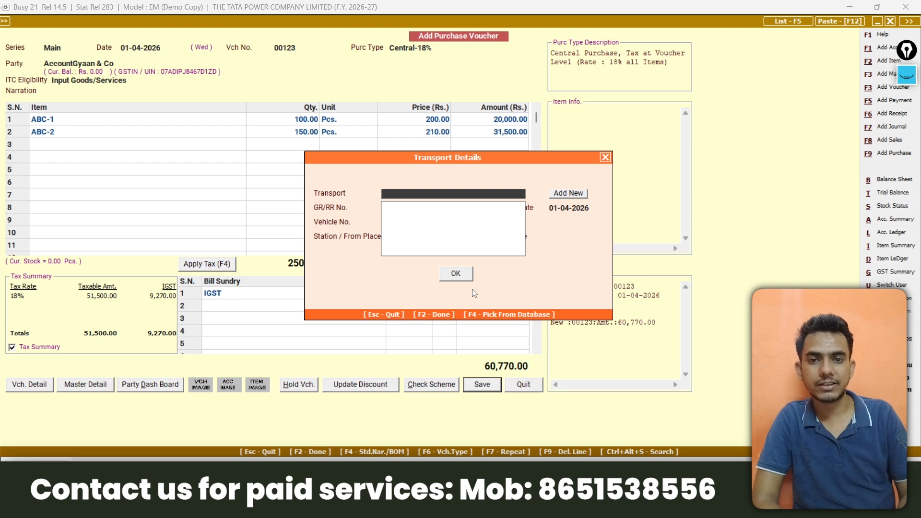
key(F2)
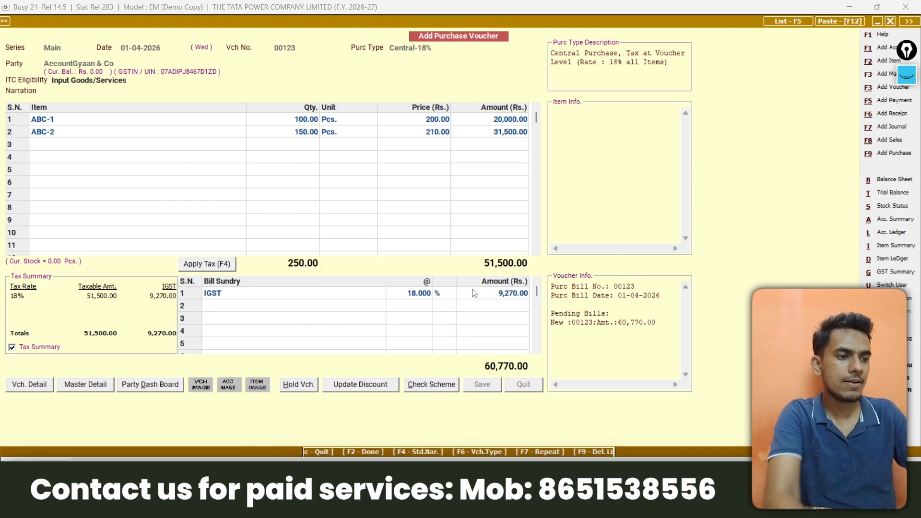
key(Escape)
key(Return)
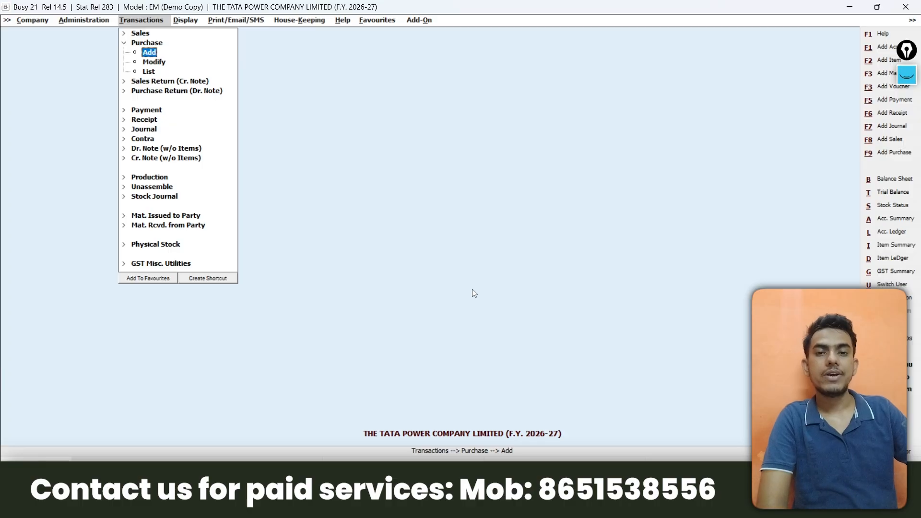
Reopen the AccountGyaan & Co purchase voucher for modification, set ABC-1's quantity to 80, and save it
key(Down)
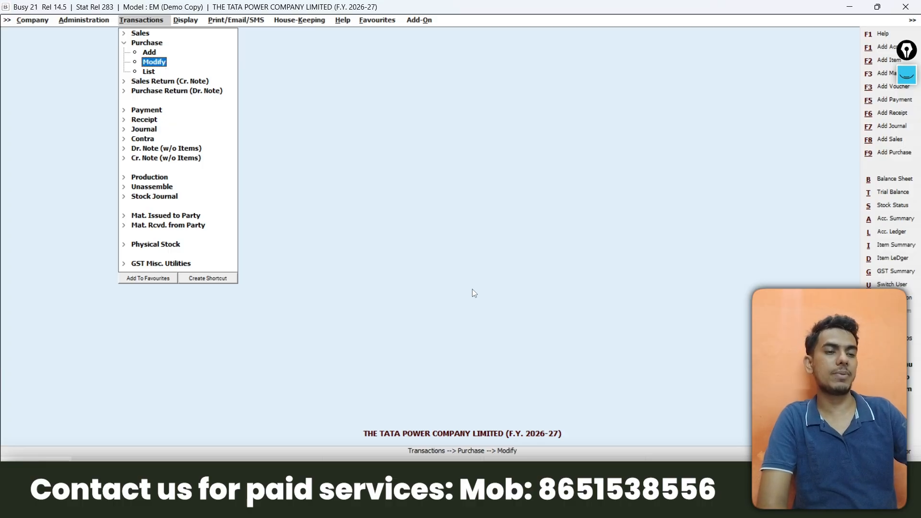
key(Return)
key(Return)
key(Return)
key(Return)
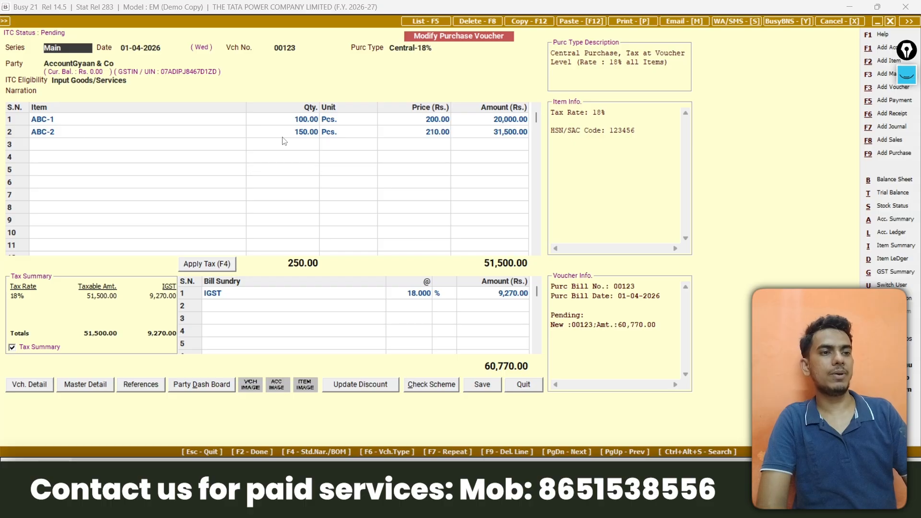
click(318, 120)
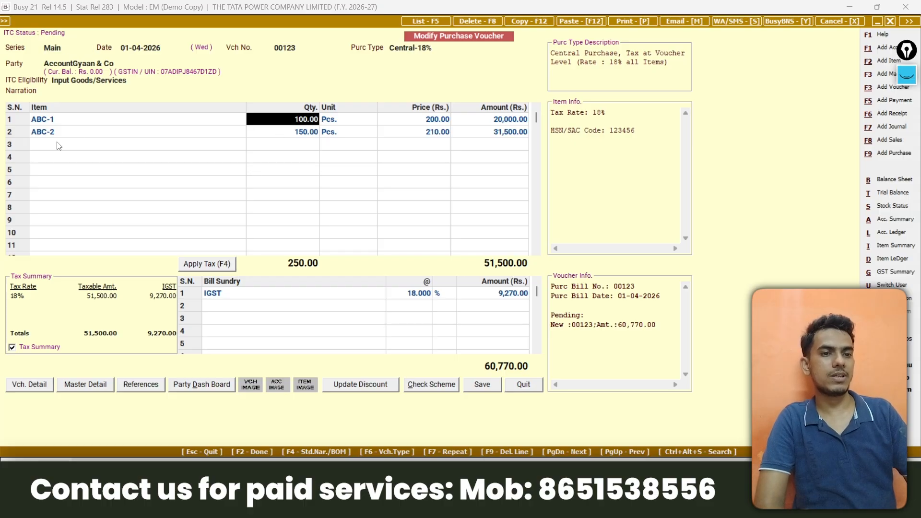
text(80)
key(Return)
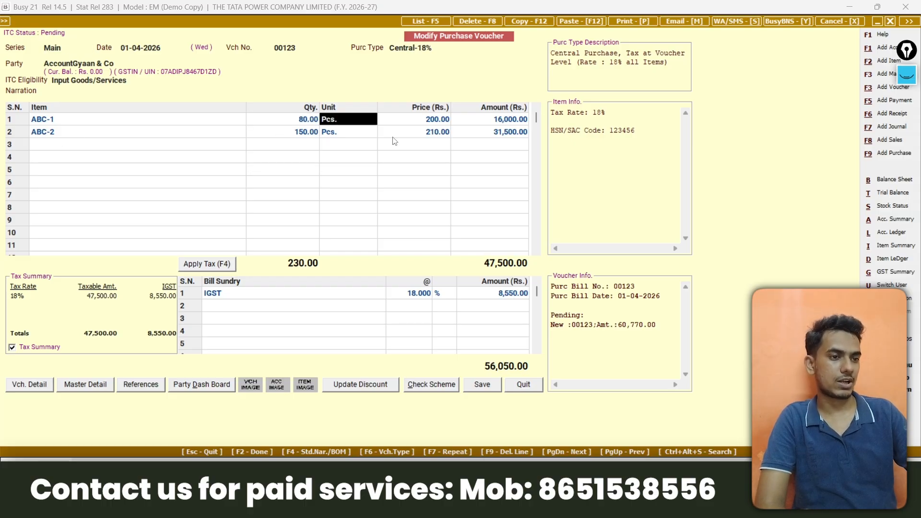
key(F2)
Generate the list of purchase vouchers for all voucher series dated 01-04-2026
key(Down)
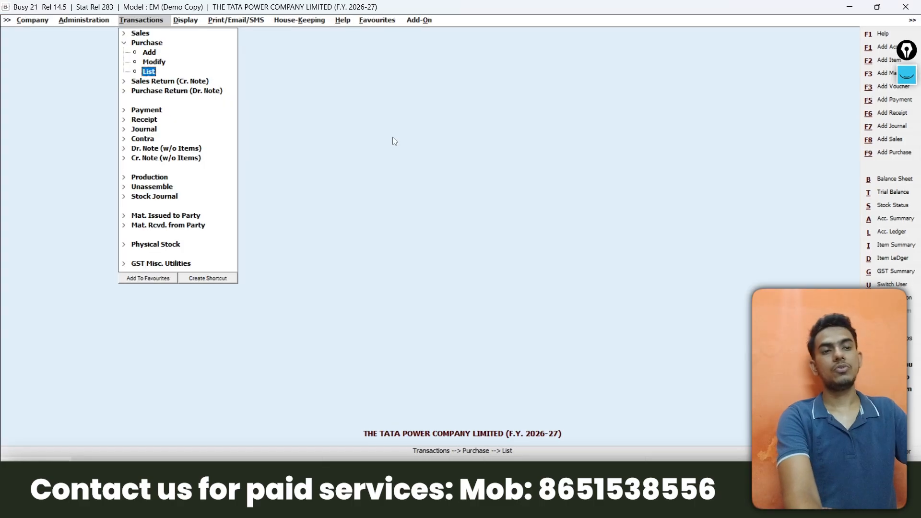
key(Up)
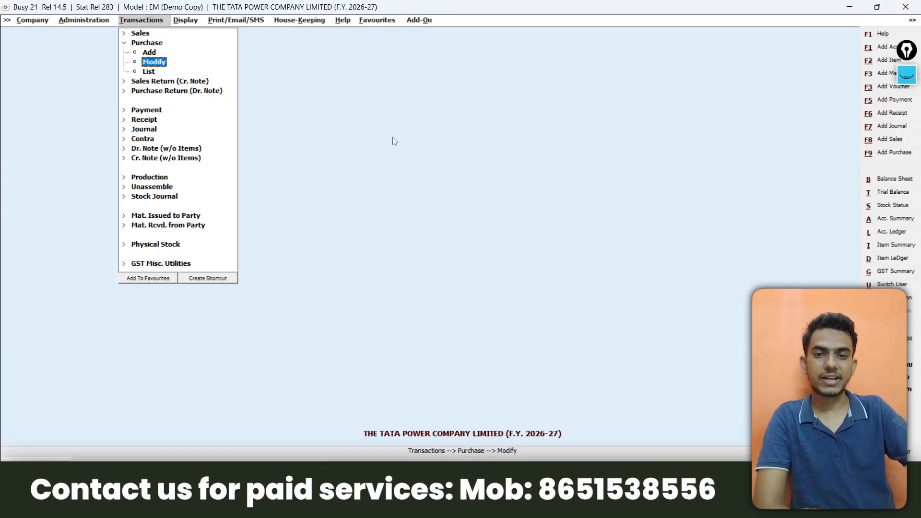
key(Down)
key(Return)
key(Return)
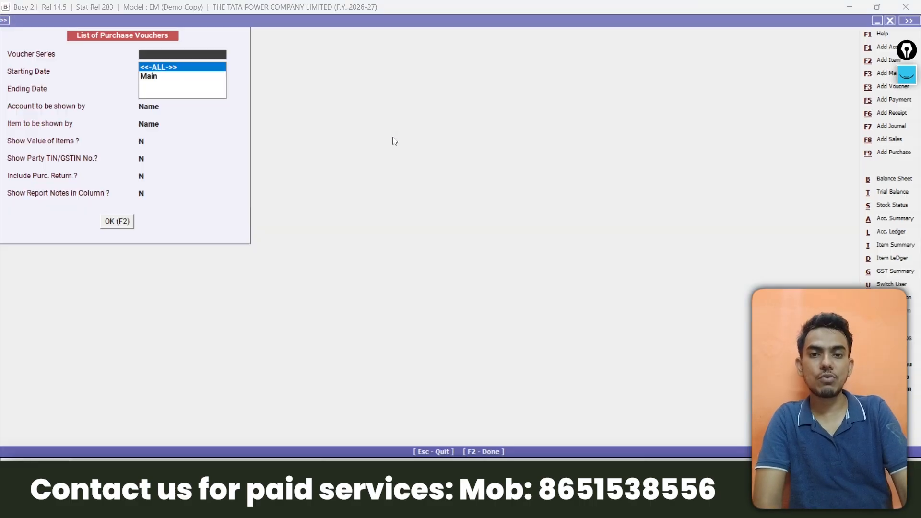
key(Return)
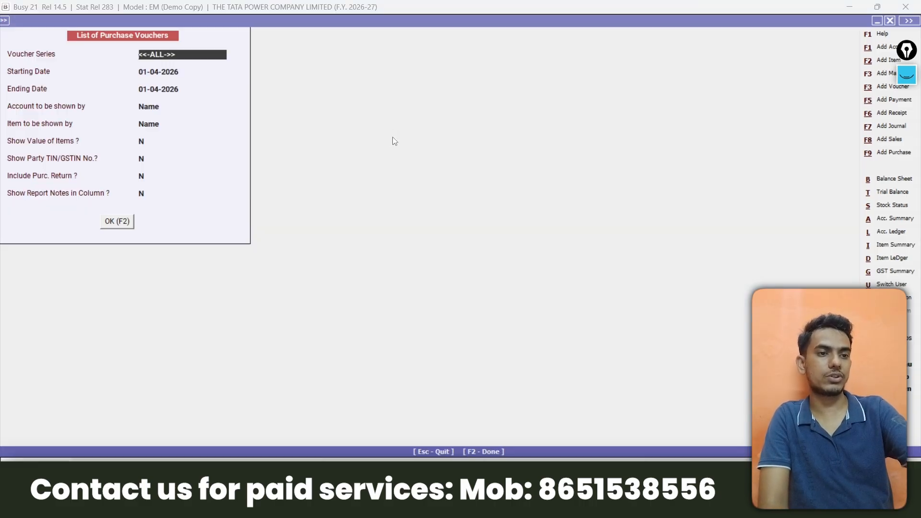
key(F2)
key(Down)
key(Up)
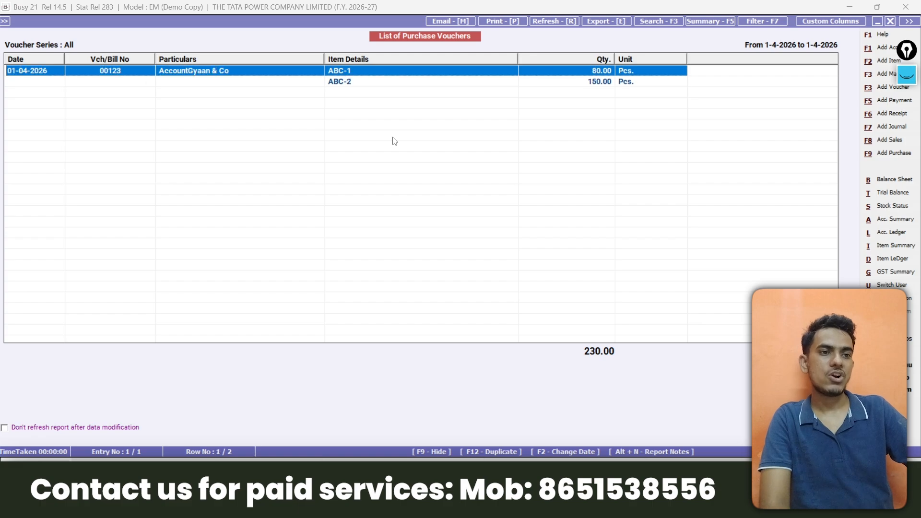
View the AccountGyaan & Co voucher from the purchase list, and close both without changes
key(Return)
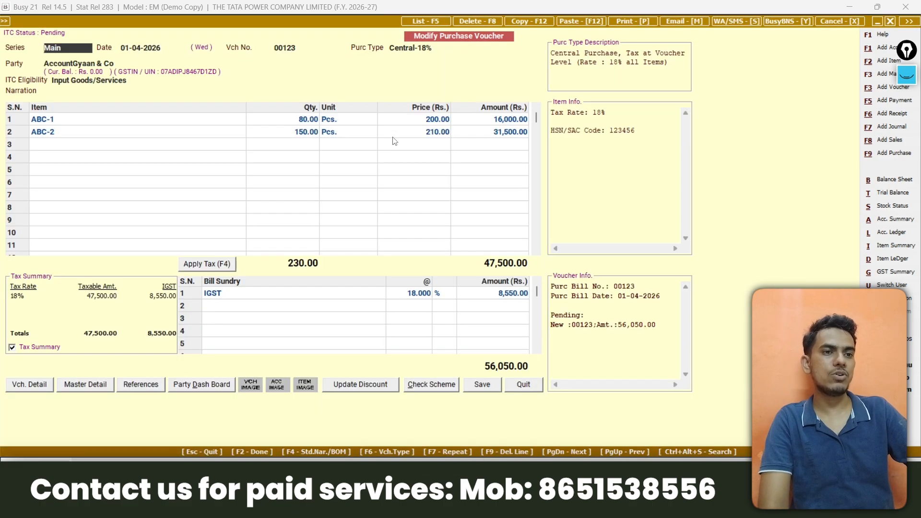
key(Escape)
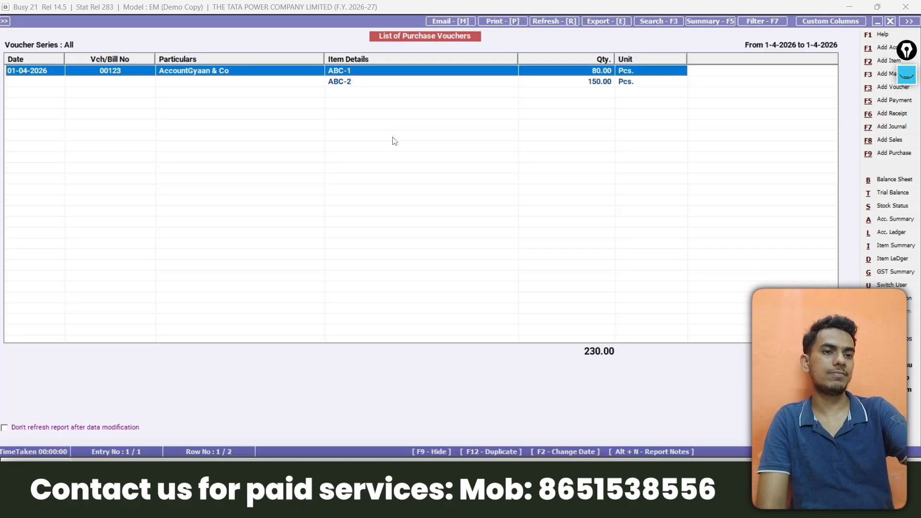
key(Escape)
key(Escape)
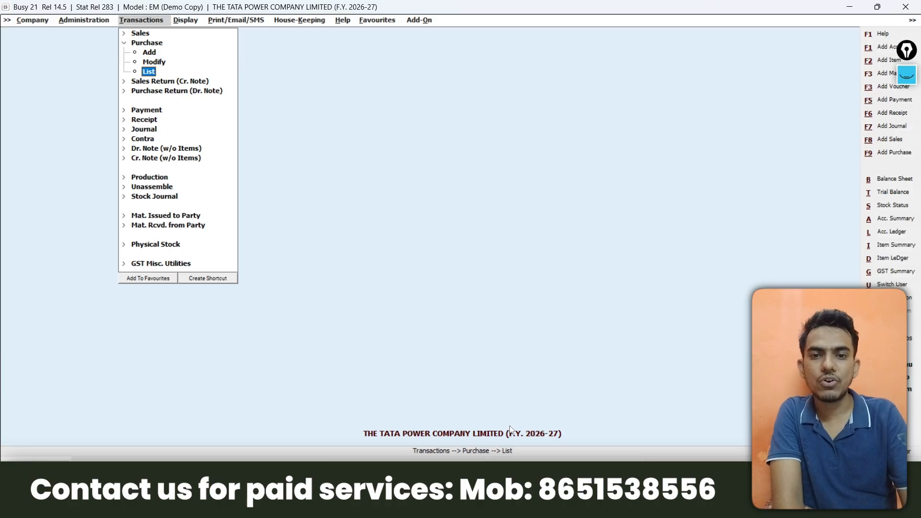